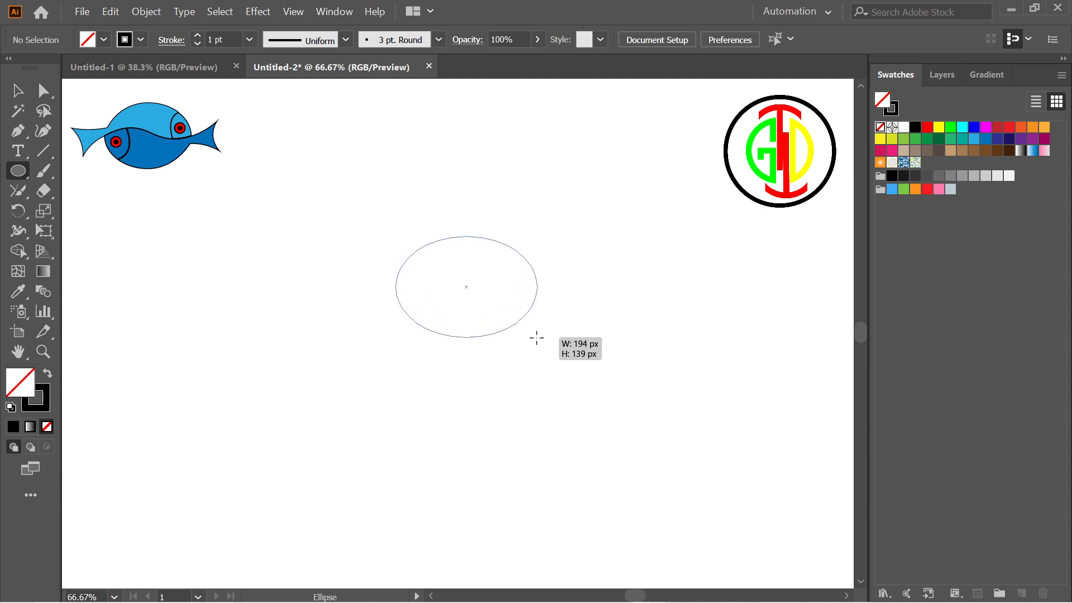
Draw a straight horizontal line through the ellipse's centre, extending past both sides of the ellipse.
{"action": "left_click", "coordinate": [17, 90]}
{"action": "left_click", "coordinate": [99, 209]}
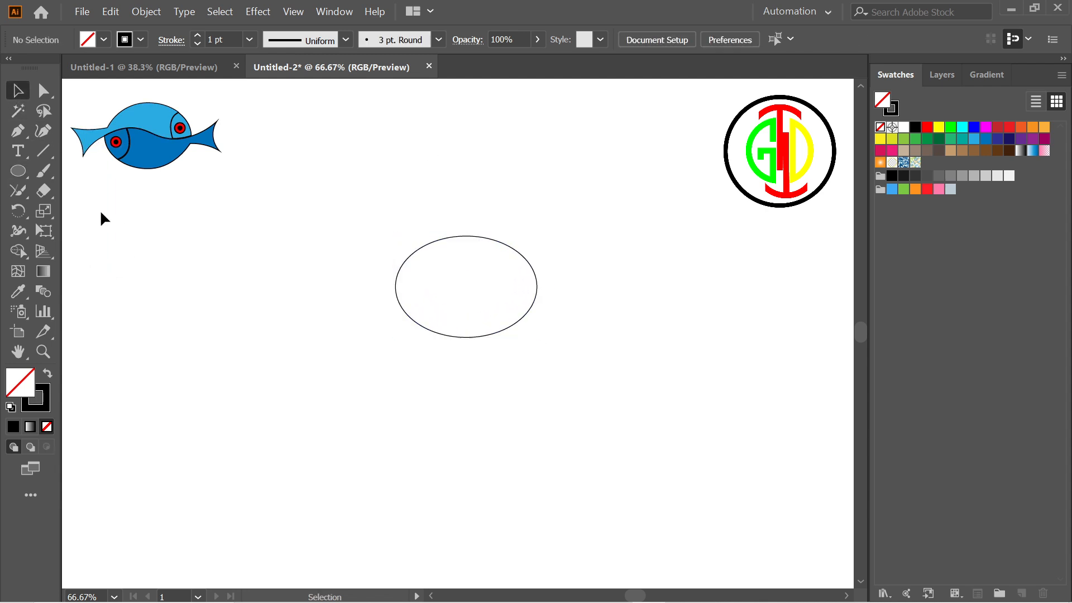
{"action": "left_click", "coordinate": [43, 150]}
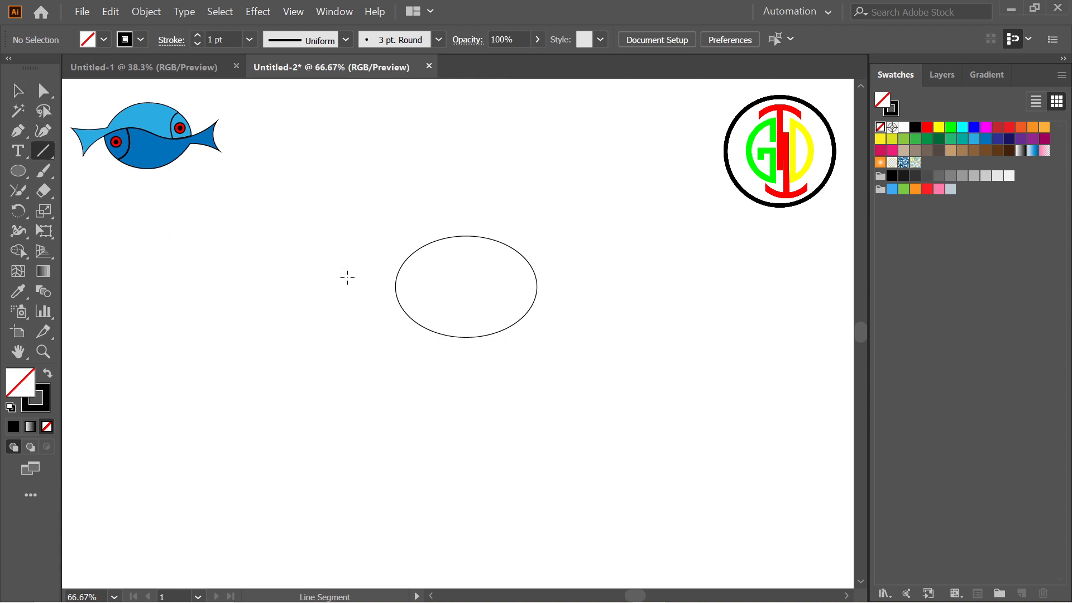
{"action": "key", "text": "shift"}
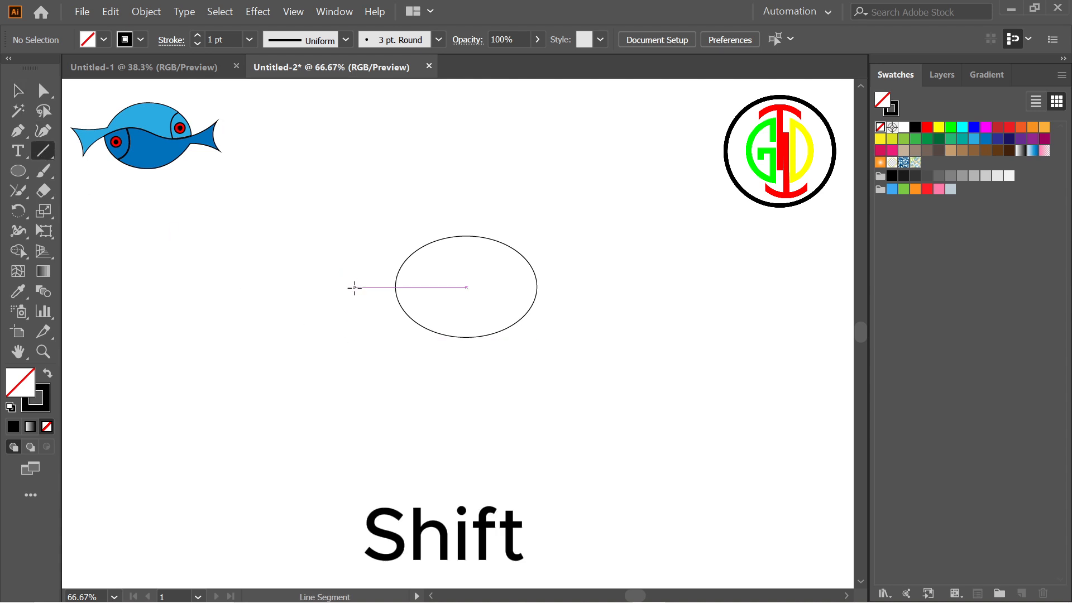
{"action": "left_click_drag", "start_coordinate": [356, 286], "coordinate": [656, 286]}
{"action": "key", "text": "v"}
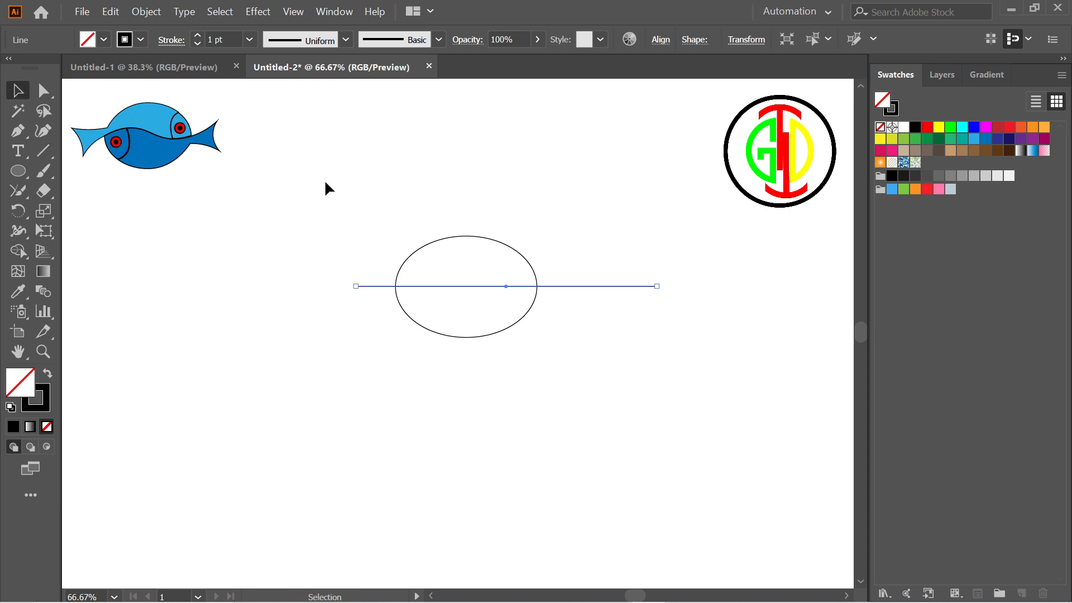
Trim off the line ends outside the ellipse with Shape Builder, keeping only the segment inside it.
{"action": "left_click_drag", "start_coordinate": [300, 178], "coordinate": [536, 268]}
{"action": "left_click", "coordinate": [18, 250]}
{"action": "key", "text": "alt"}
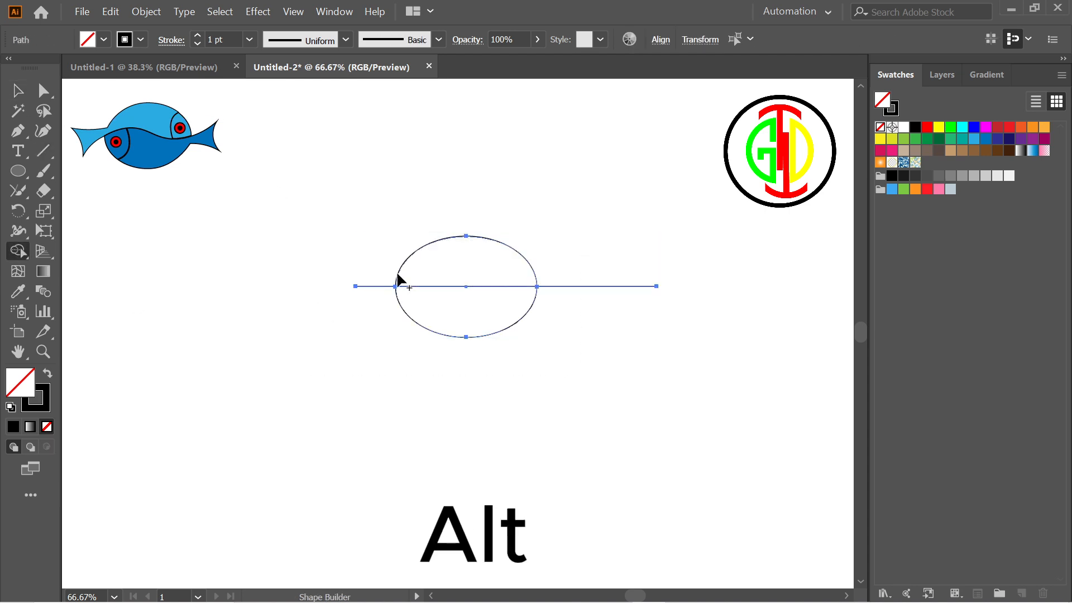
{"action": "left_click_drag", "start_coordinate": [583, 309], "coordinate": [583, 311]}
{"action": "key", "text": "v"}
{"action": "left_click", "coordinate": [207, 192]}
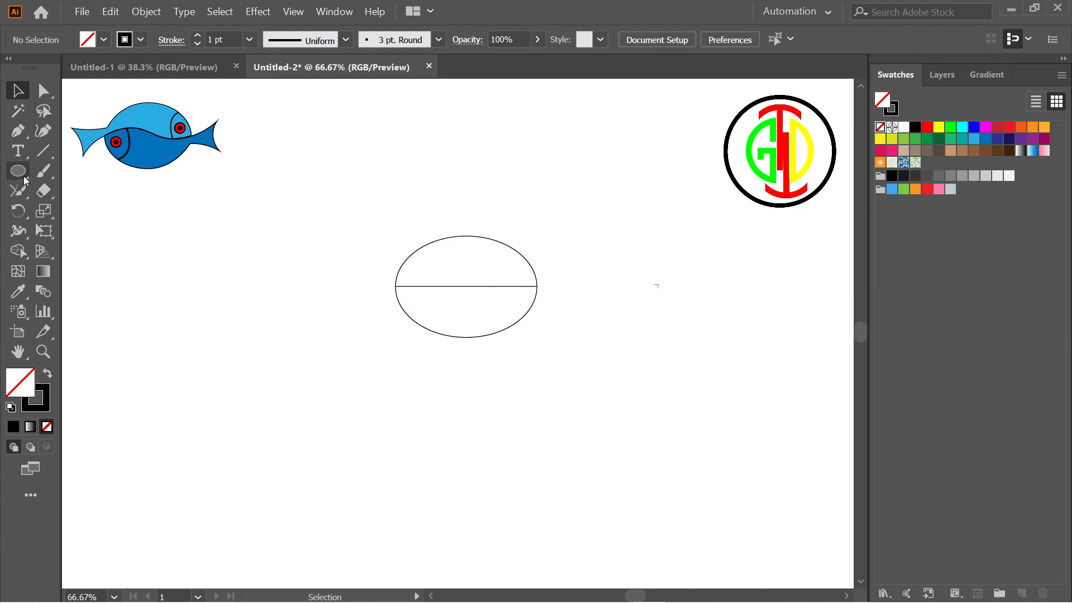
Bend the line inside the ellipse into a gentle S-wave with the Curvature tool, raising its left half and lowering its right half.
{"action": "left_click", "coordinate": [44, 132]}
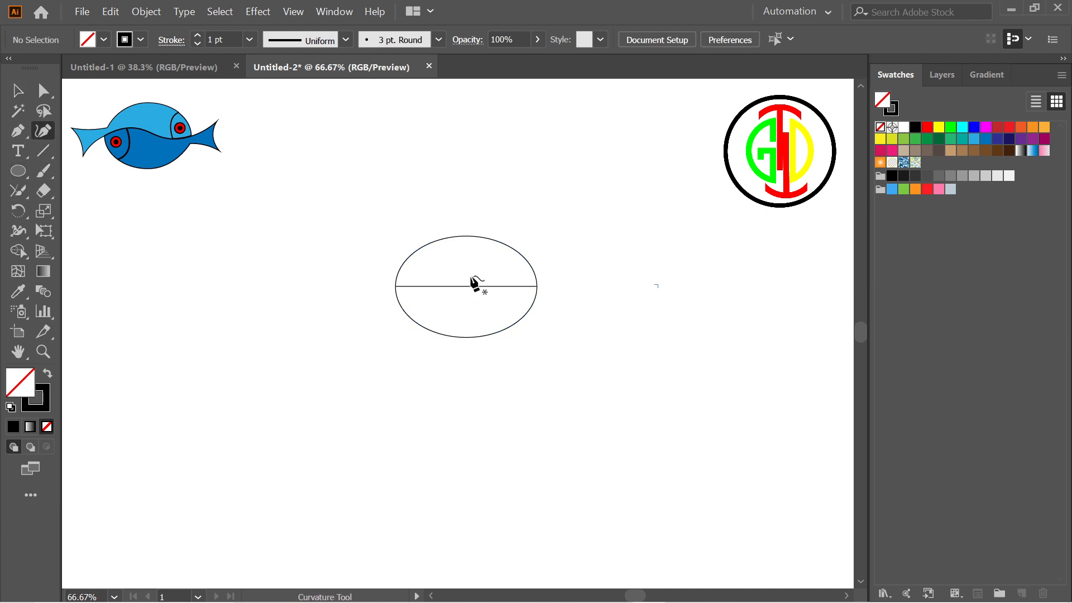
{"action": "left_click", "coordinate": [443, 273]}
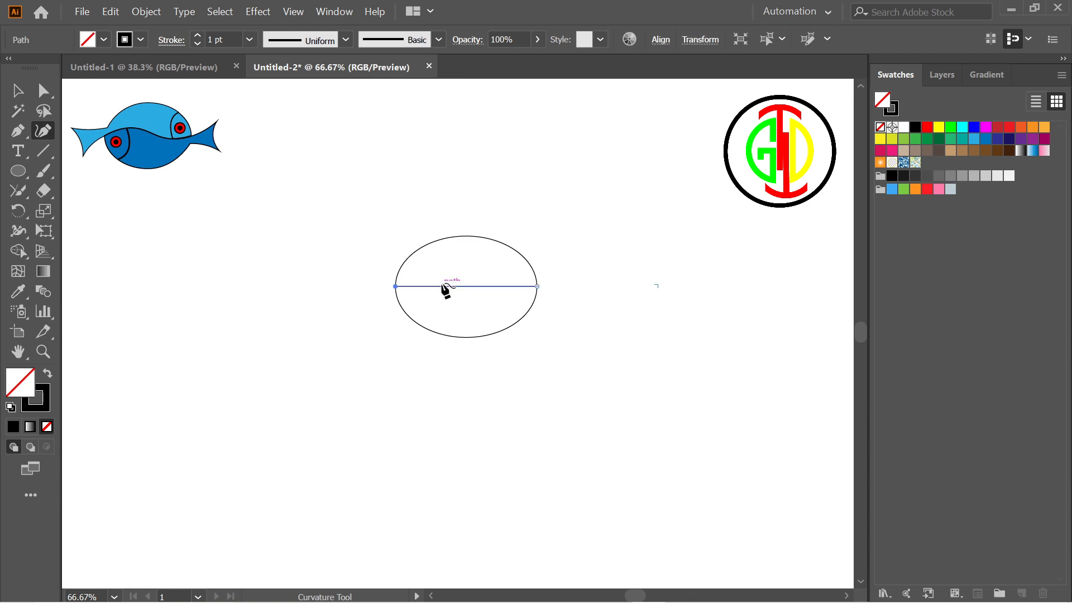
{"action": "left_click_drag", "start_coordinate": [439, 286], "coordinate": [439, 269]}
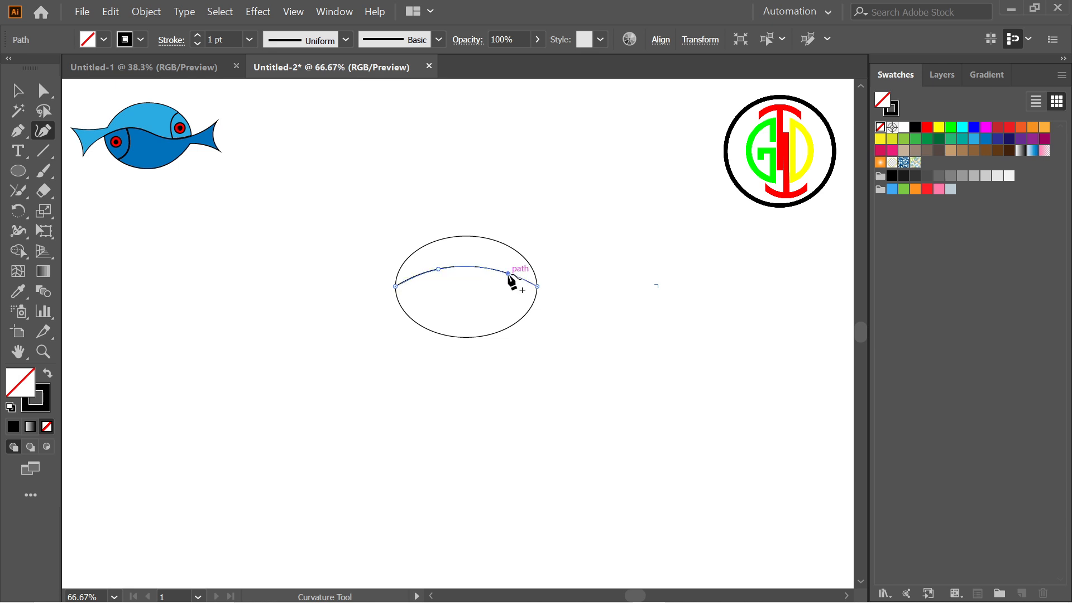
{"action": "mouse_move", "coordinate": [509, 274]}
{"action": "left_mouse_down"}
{"action": "mouse_move", "coordinate": [508, 299]}
{"action": "mouse_move", "coordinate": [505, 291]}
{"action": "left_mouse_up"}
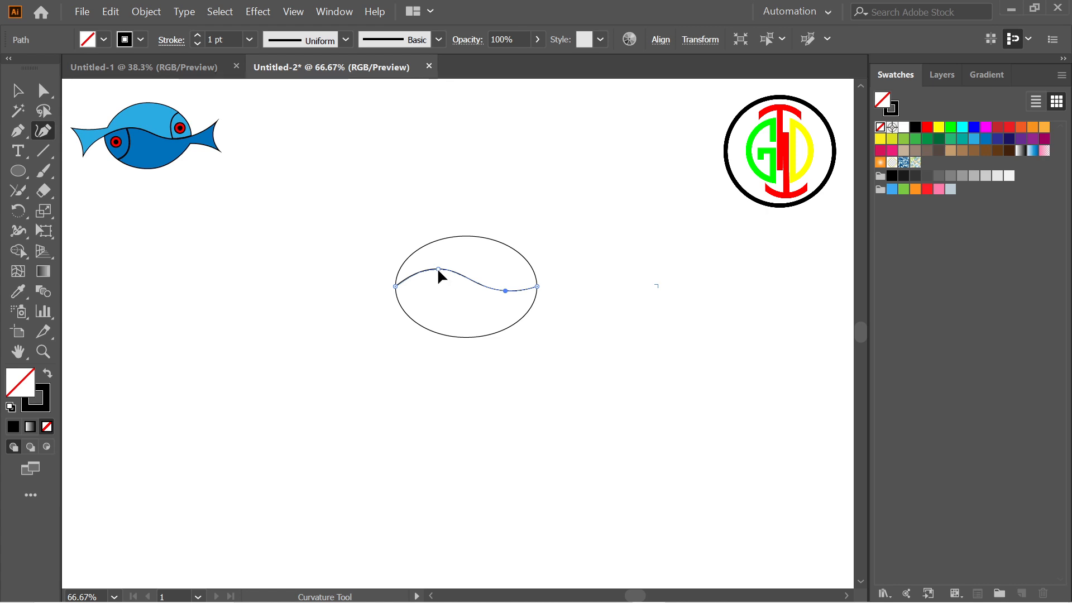
{"action": "left_click_drag", "start_coordinate": [439, 269], "coordinate": [438, 273]}
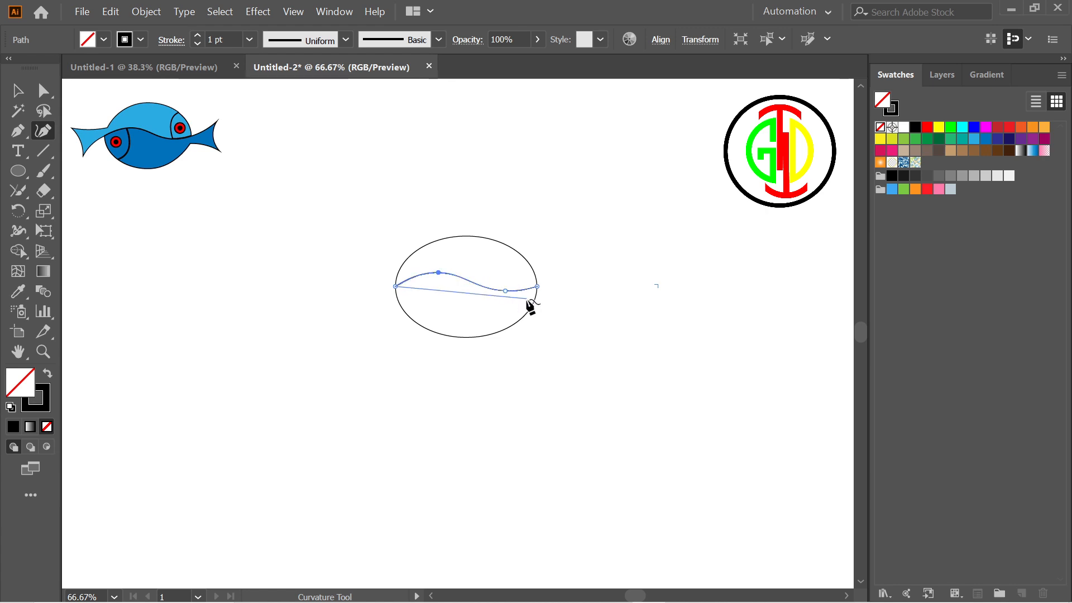
{"action": "left_click_drag", "start_coordinate": [505, 291], "coordinate": [507, 291]}
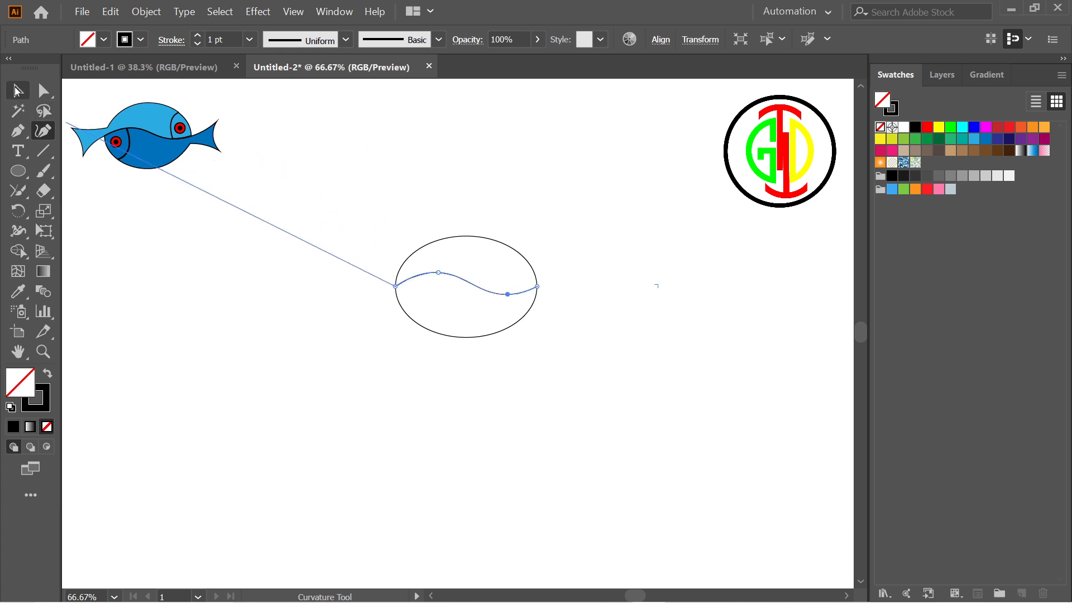
Divide the ellipse along the wave into upper and lower body shapes with Shape Builder.
{"action": "left_click", "coordinate": [17, 91]}
{"action": "left_click_drag", "start_coordinate": [396, 207], "coordinate": [577, 390]}
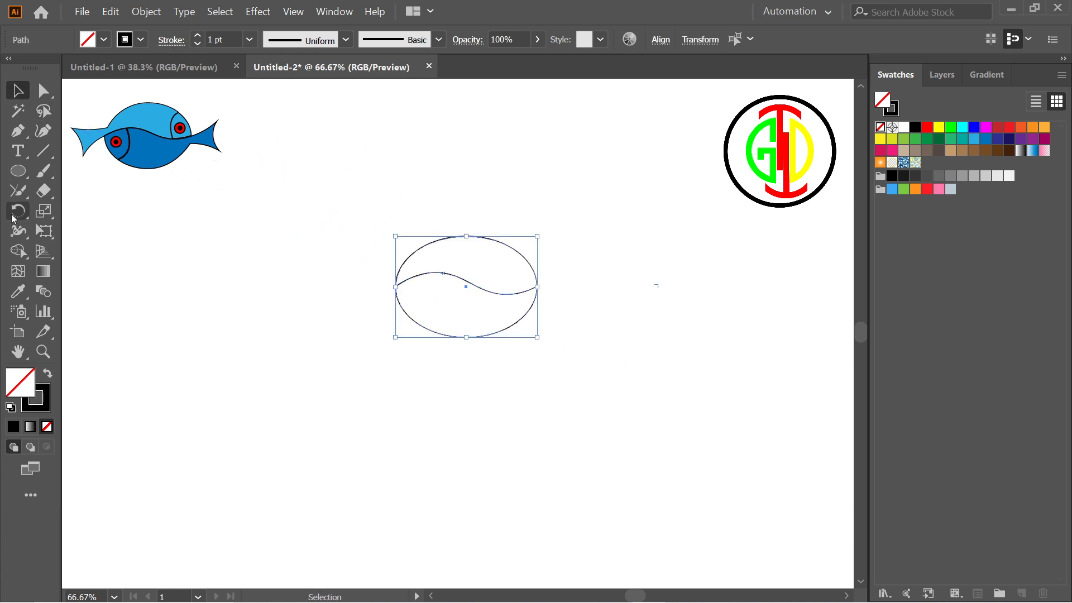
{"action": "left_click", "coordinate": [18, 250]}
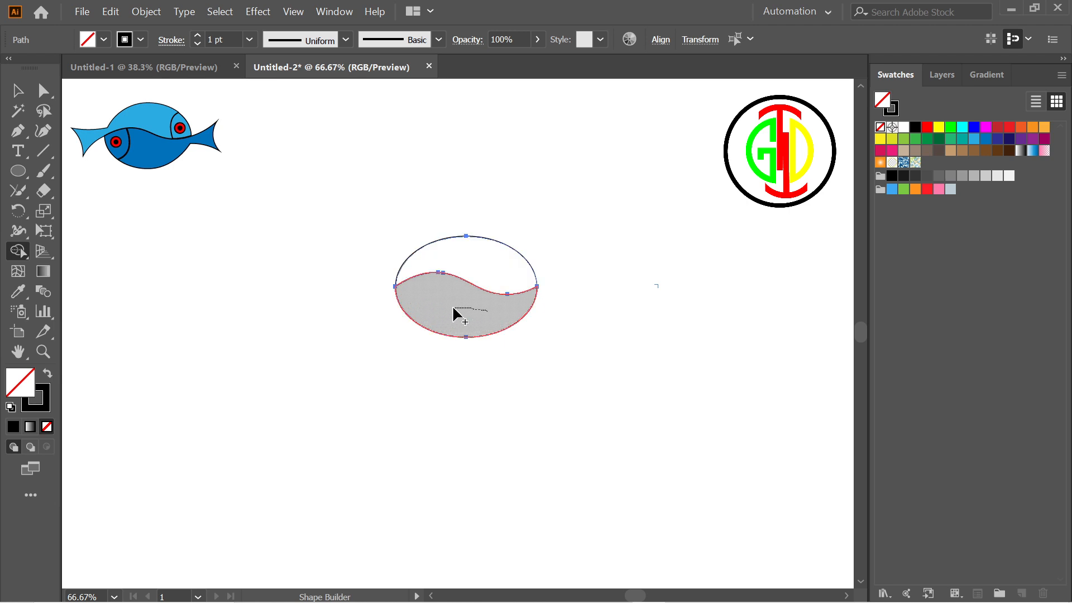
{"action": "left_click", "coordinate": [17, 91]}
{"action": "left_click", "coordinate": [324, 170]}
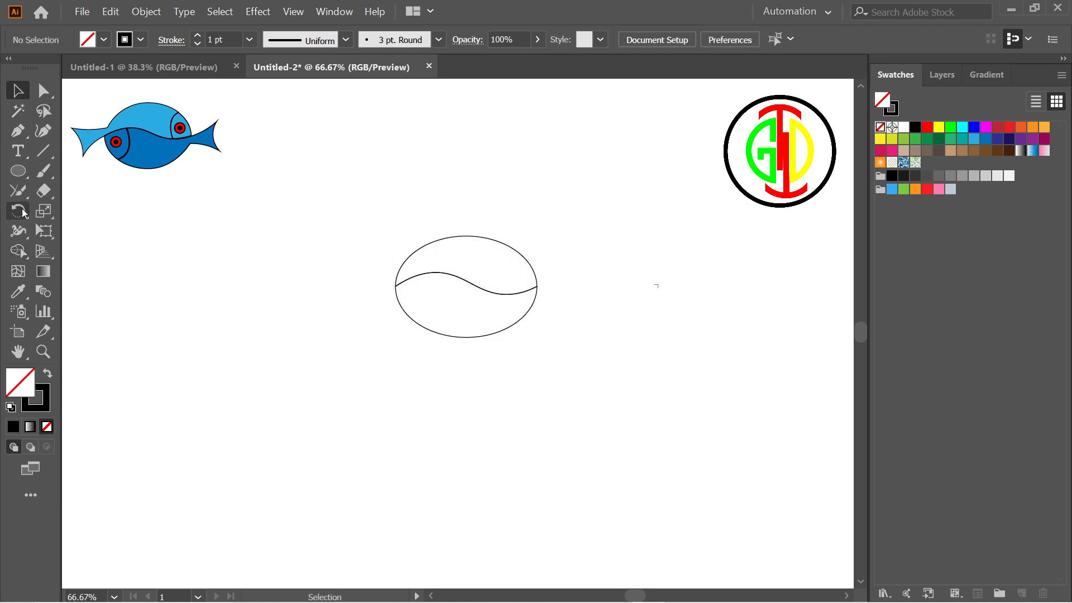
Draw the upper fish's curved head line with the Pen tool, from the wave's right-hand dip to the ellipse's upper-right edge.
{"action": "left_click_drag", "start_coordinate": [20, 133], "coordinate": [84, 136]}
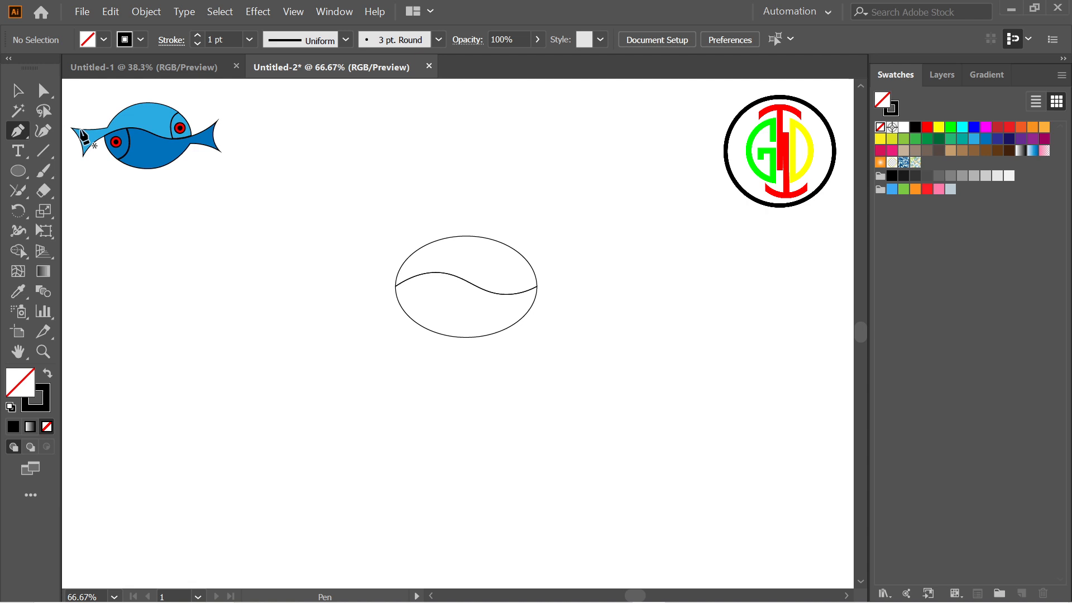
{"action": "left_click", "coordinate": [497, 293]}
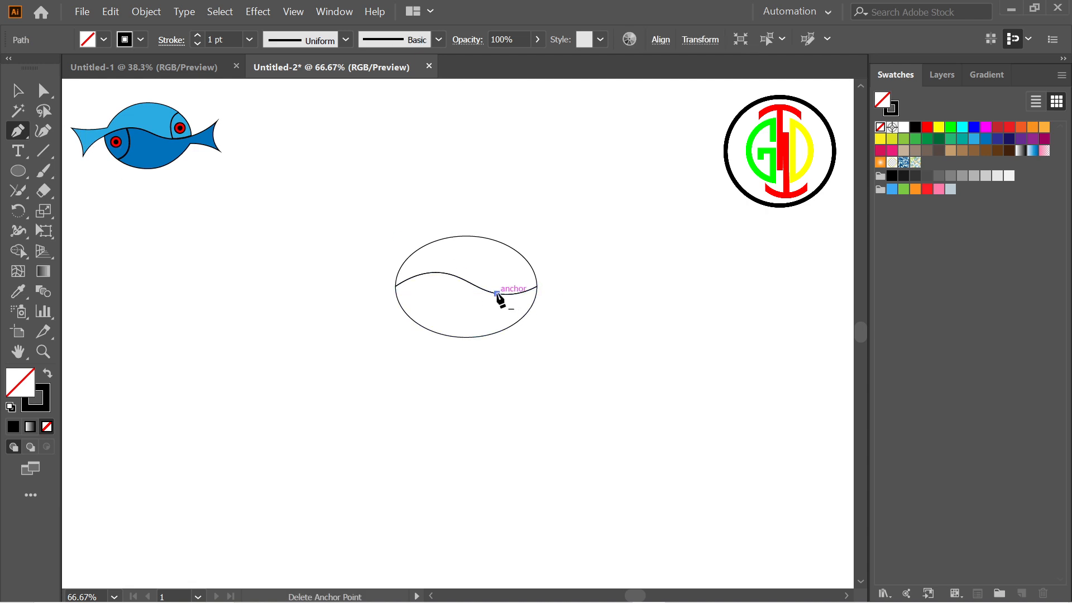
{"action": "left_click", "coordinate": [515, 249]}
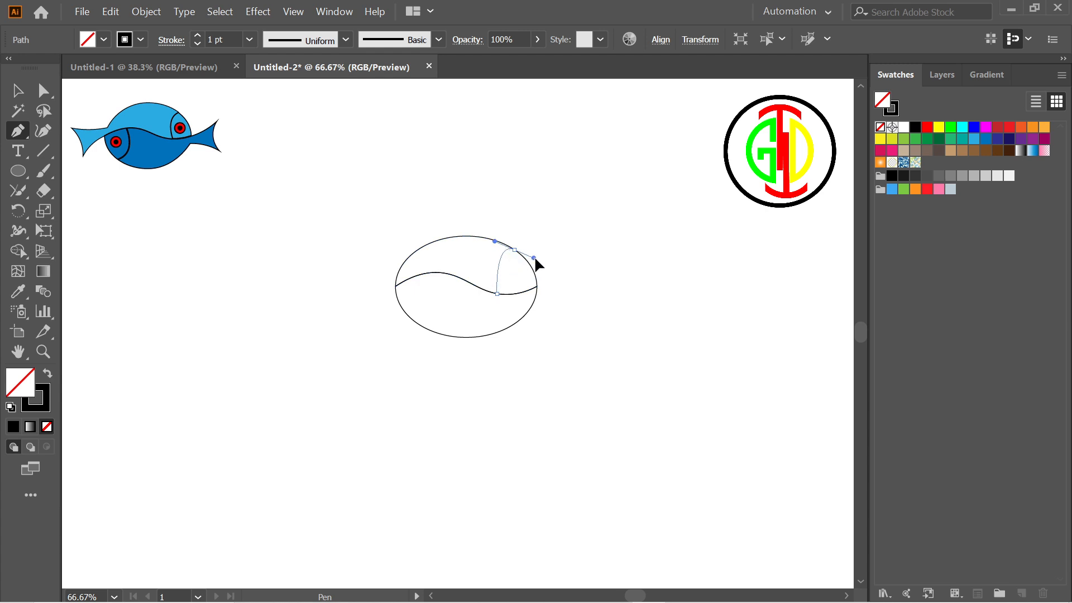
{"action": "left_click_drag", "start_coordinate": [535, 258], "coordinate": [546, 252]}
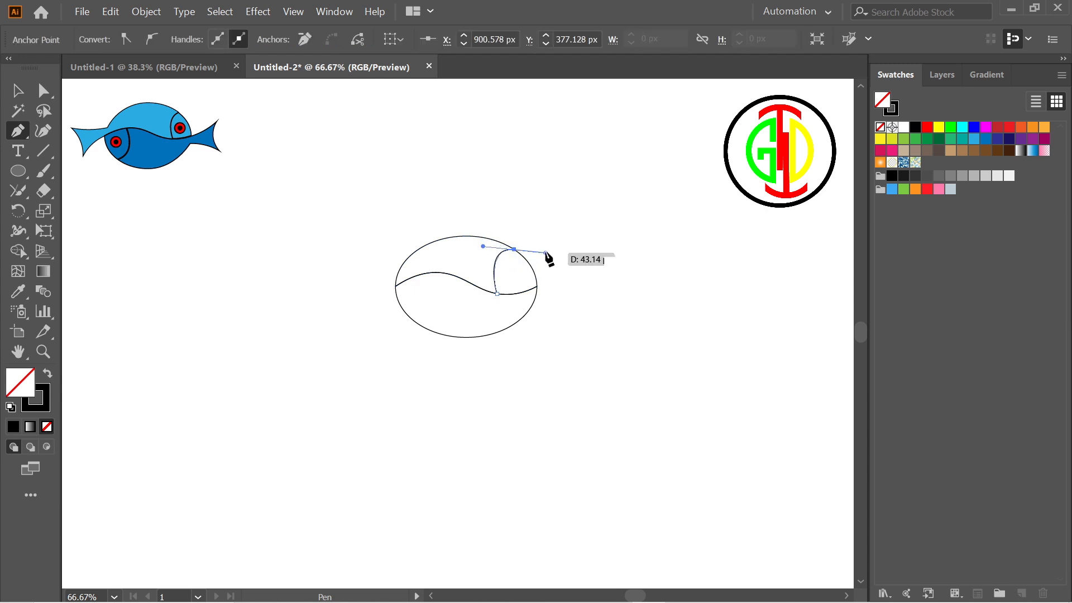
{"action": "left_click", "coordinate": [17, 91]}
{"action": "left_click", "coordinate": [523, 346]}
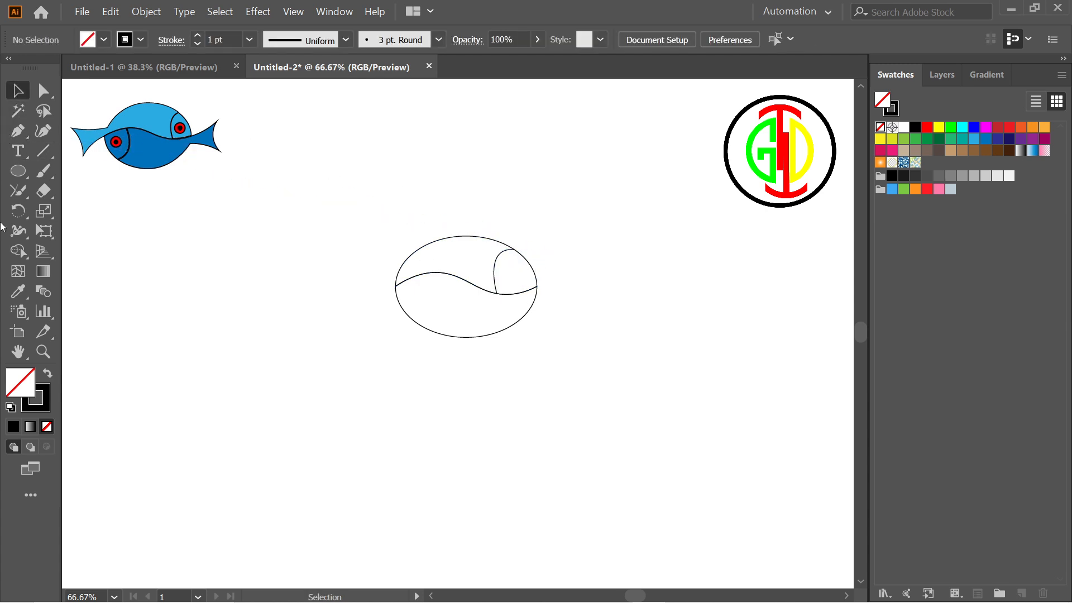
Draw the lower fish's curved head line with the Pen tool, from the ellipse's lower-left edge to the wave's left crest.
{"action": "left_click", "coordinate": [24, 128]}
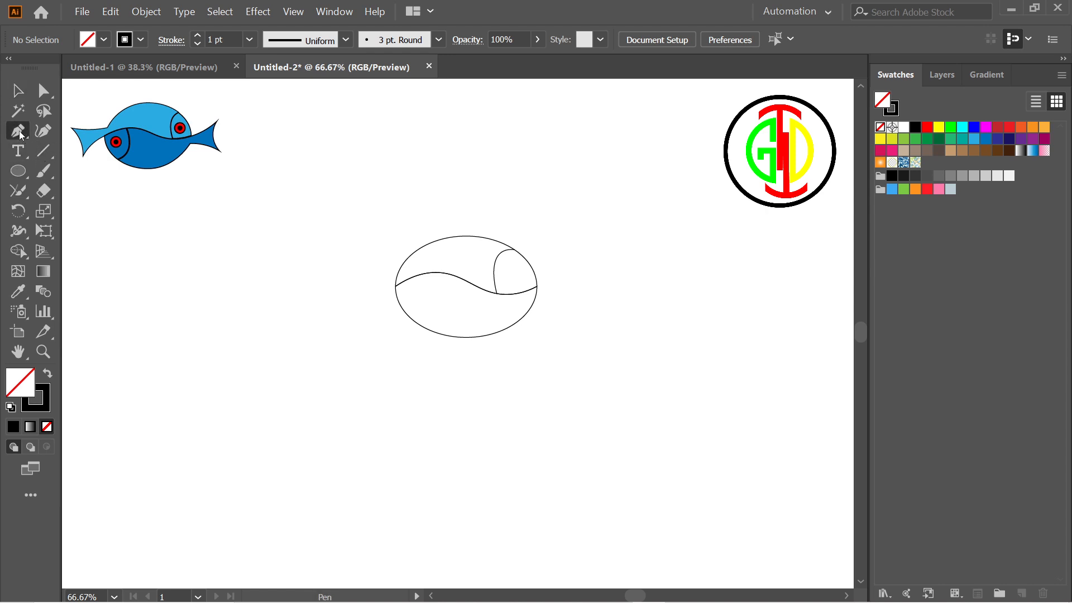
{"action": "left_click", "coordinate": [414, 322]}
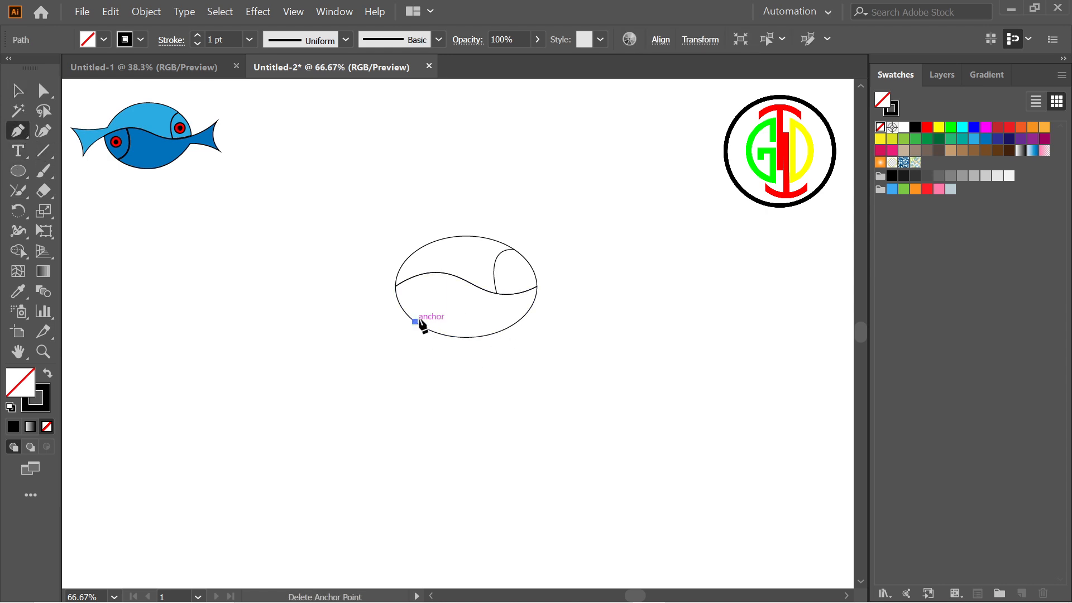
{"action": "left_click", "coordinate": [438, 273]}
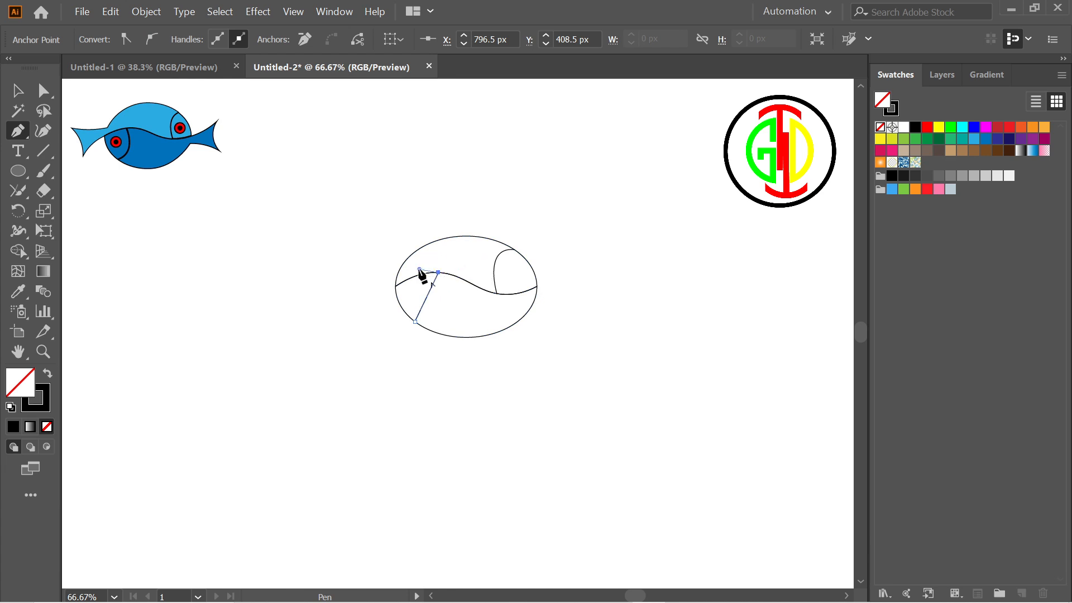
{"action": "key", "text": "ctrl+z"}
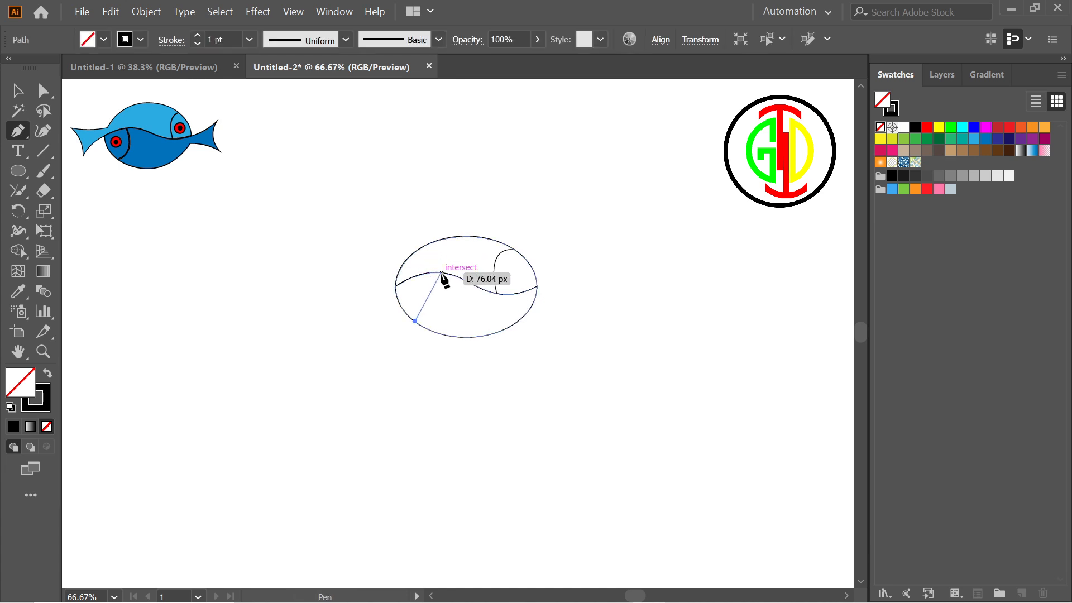
{"action": "left_click_drag", "start_coordinate": [438, 273], "coordinate": [415, 262]}
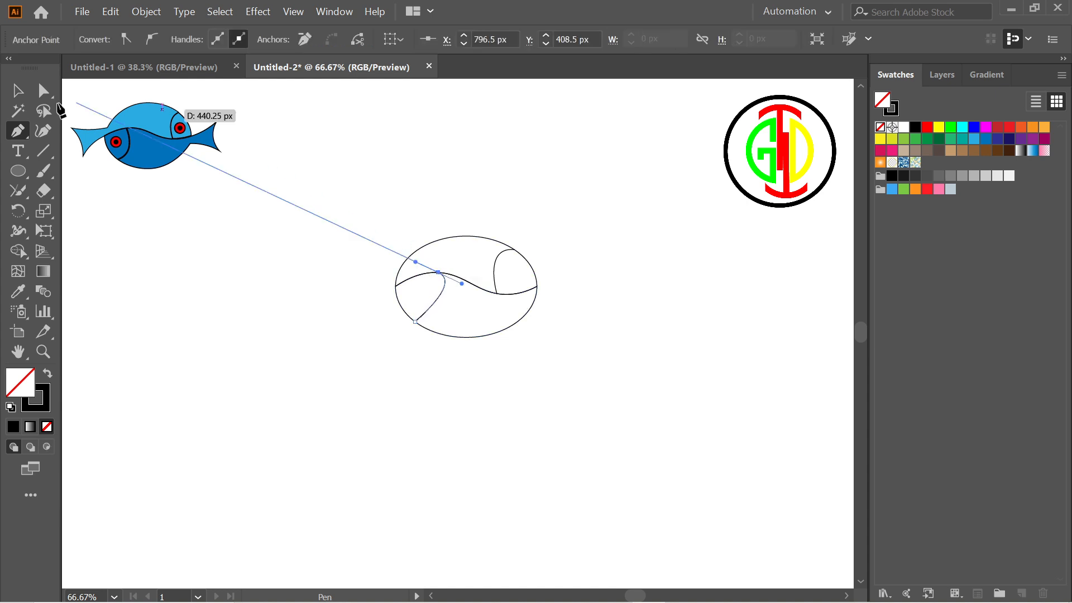
{"action": "left_click", "coordinate": [19, 90]}
{"action": "left_click", "coordinate": [200, 189]}
Select the whole fish outline and scale it up about its centre to roughly twice its size.
{"action": "left_click_drag", "start_coordinate": [289, 167], "coordinate": [635, 362]}
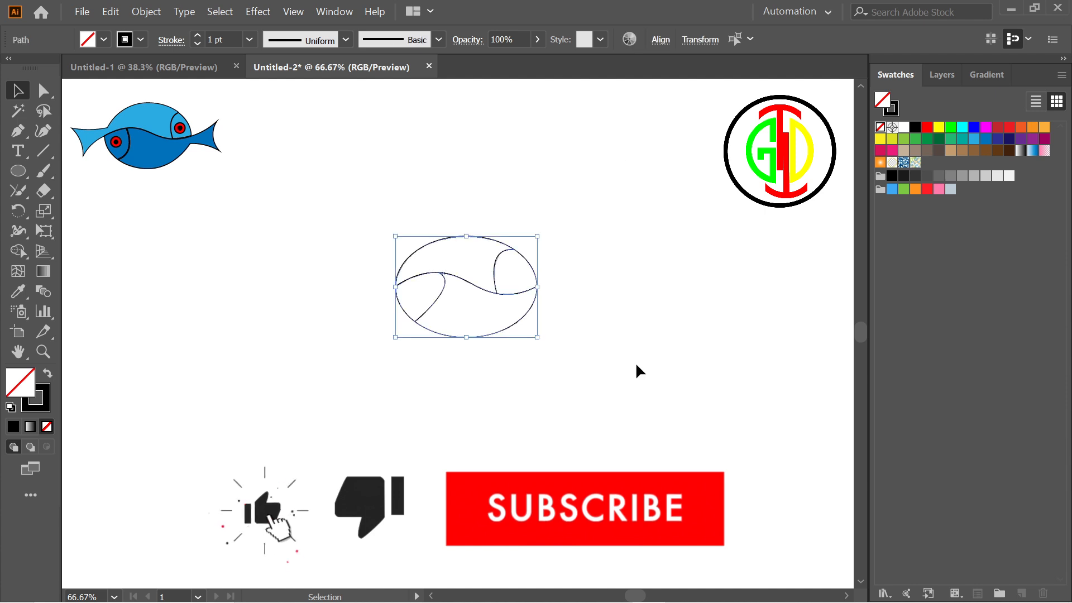
{"action": "left_click", "coordinate": [635, 362]}
{"action": "left_click", "coordinate": [443, 285]}
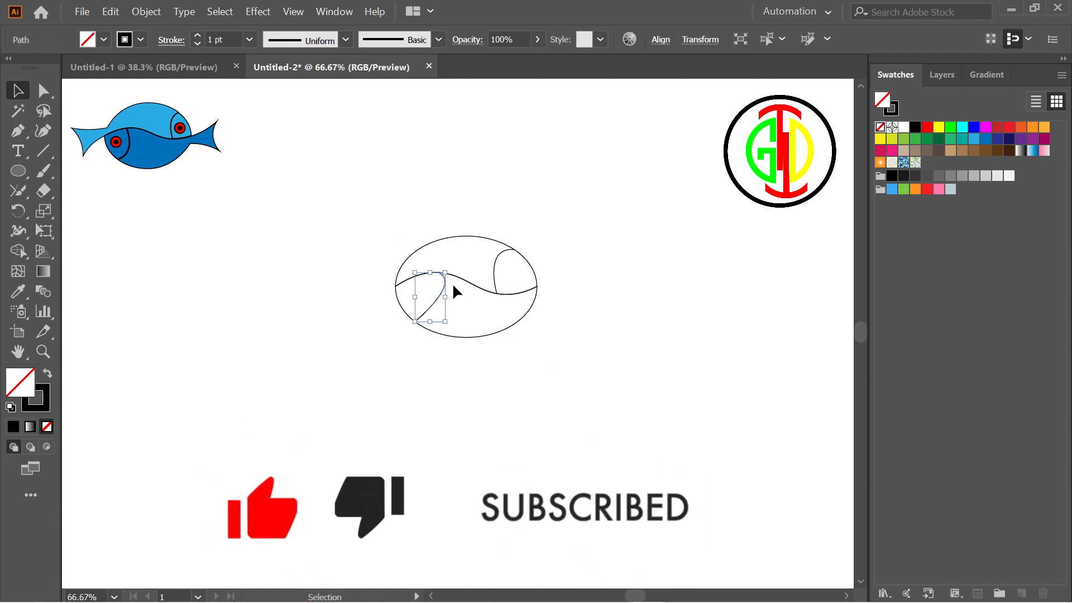
{"action": "left_click", "coordinate": [613, 370]}
{"action": "left_click_drag", "start_coordinate": [343, 196], "coordinate": [571, 386]}
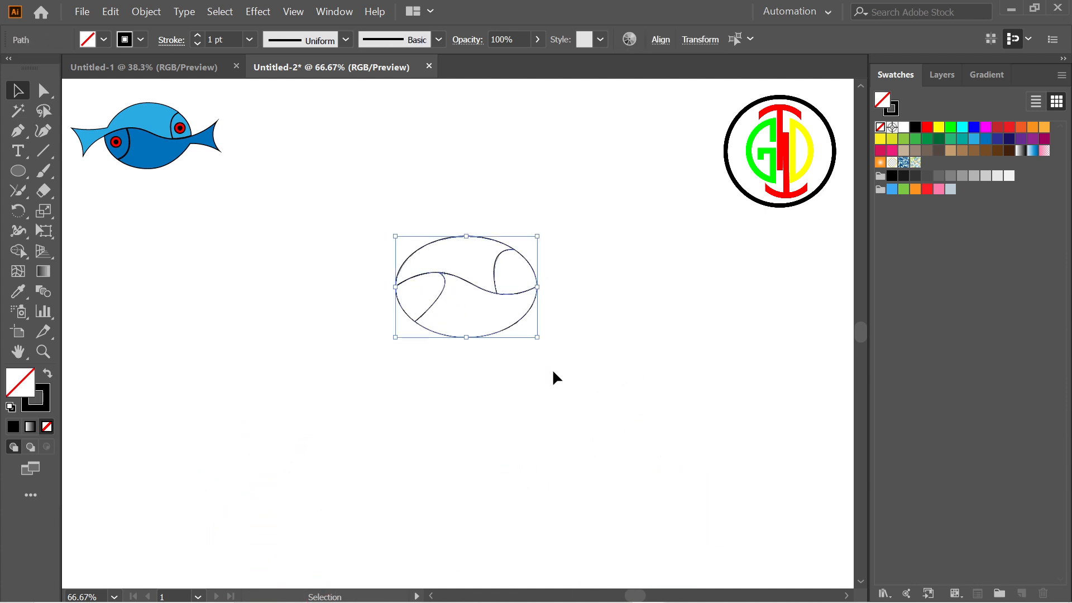
{"action": "left_click_drag", "start_coordinate": [539, 339], "coordinate": [617, 412]}
{"action": "left_click", "coordinate": [668, 308]}
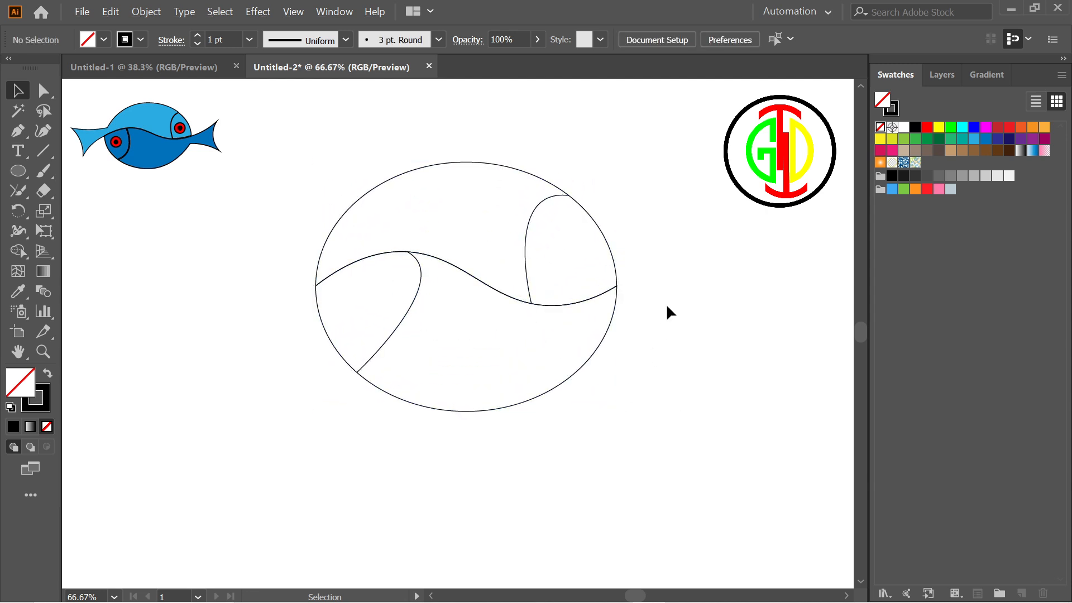
Draw two concentric circles with the Ellipse tool as the eye inside the lower fish's head.
{"action": "left_click", "coordinate": [19, 171]}
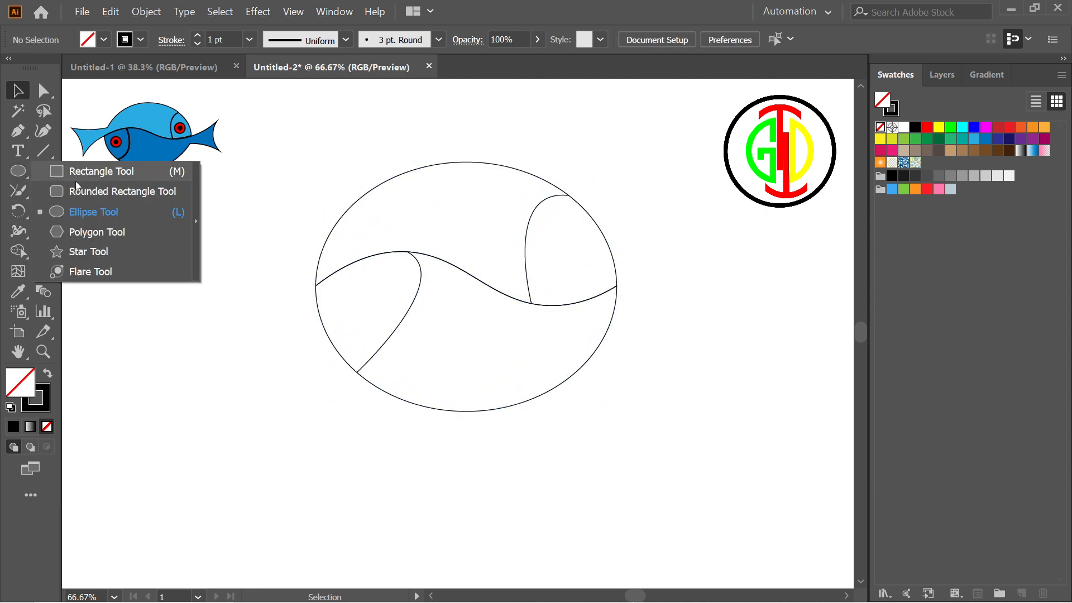
{"action": "left_click", "coordinate": [62, 210]}
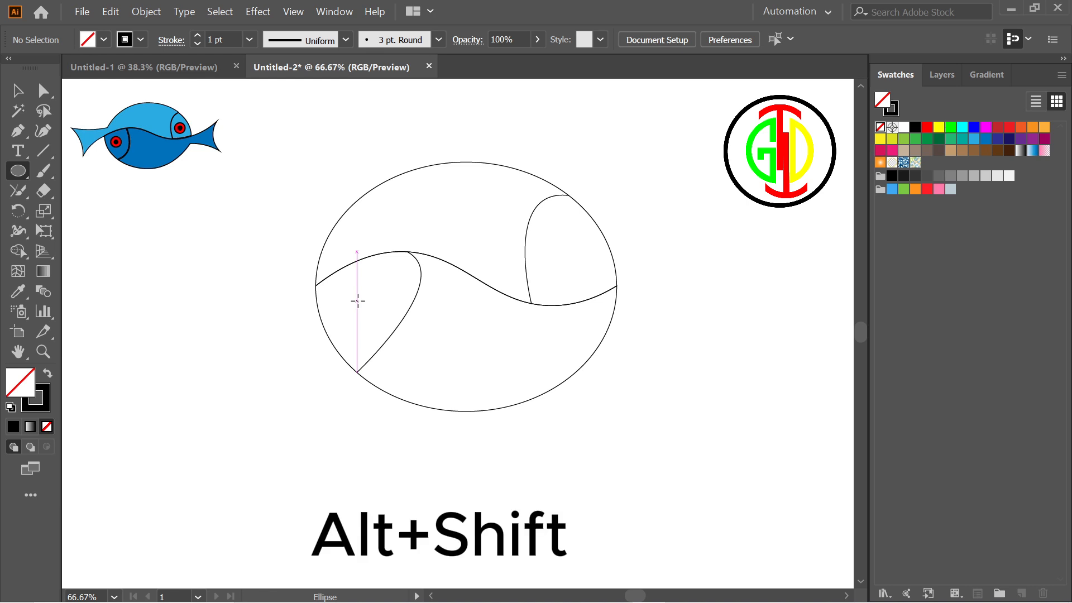
{"action": "mouse_move", "coordinate": [357, 301]}
{"action": "left_mouse_down"}
{"action": "mouse_move", "coordinate": [377, 308]}
{"action": "mouse_move", "coordinate": [366, 311]}
{"action": "left_mouse_up"}
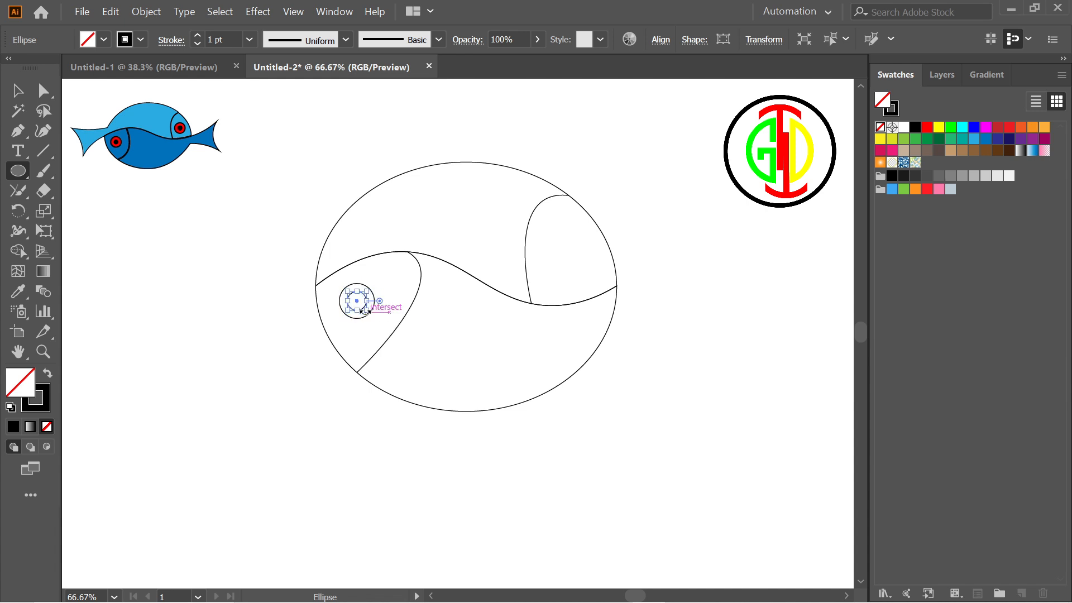
{"action": "left_click", "coordinate": [18, 90]}
{"action": "left_click", "coordinate": [389, 286]}
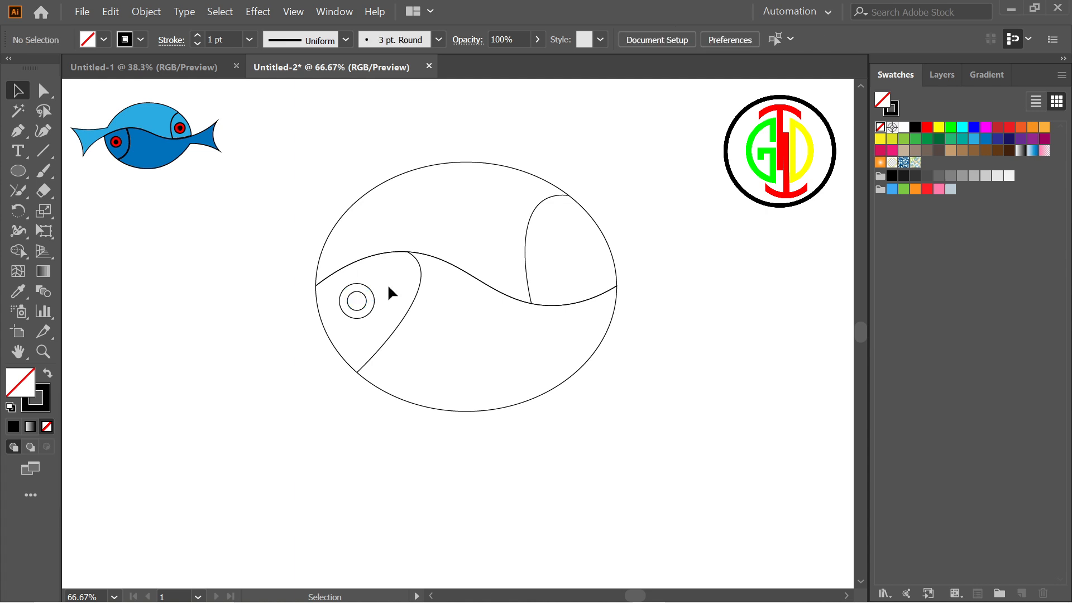
Copy the two-circle eye from the lower fish into the upper fish's head.
{"action": "left_click_drag", "start_coordinate": [388, 337], "coordinate": [389, 337]}
{"action": "left_click_drag", "start_coordinate": [357, 302], "coordinate": [571, 262]}
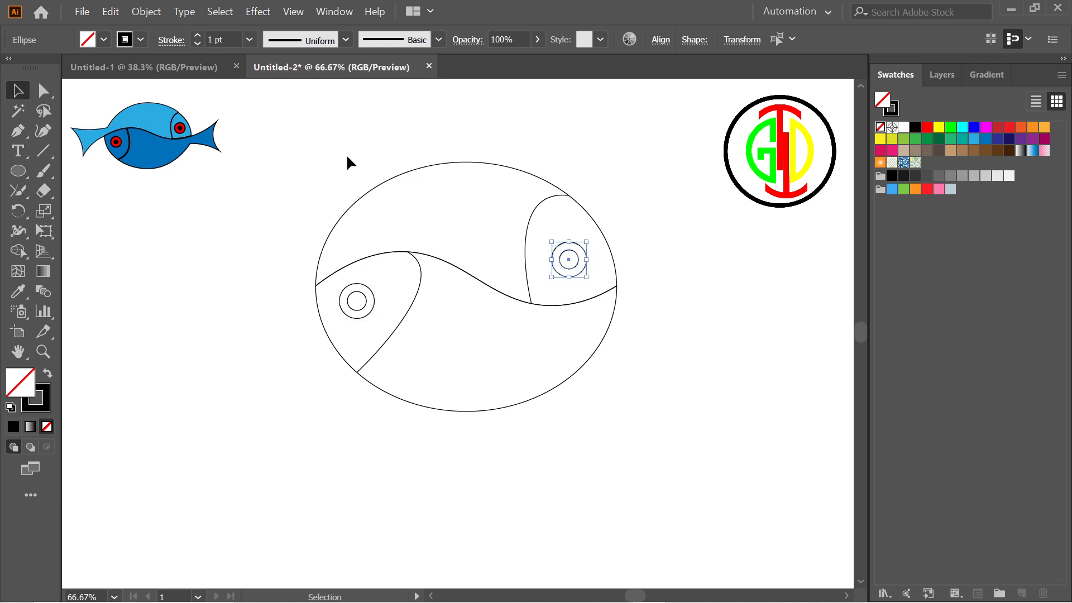
{"action": "left_click", "coordinate": [670, 208]}
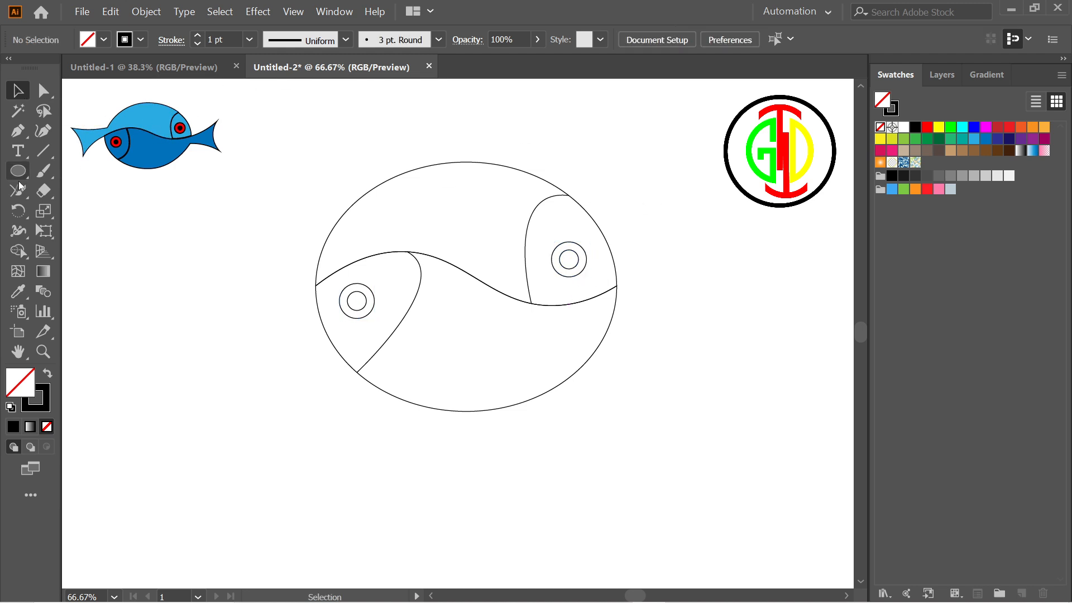
Draw the lower fish's three-segment angular tail with the Pen tool on the ellipse's right edge, starting at the wave's end.
{"action": "left_click", "coordinate": [18, 136]}
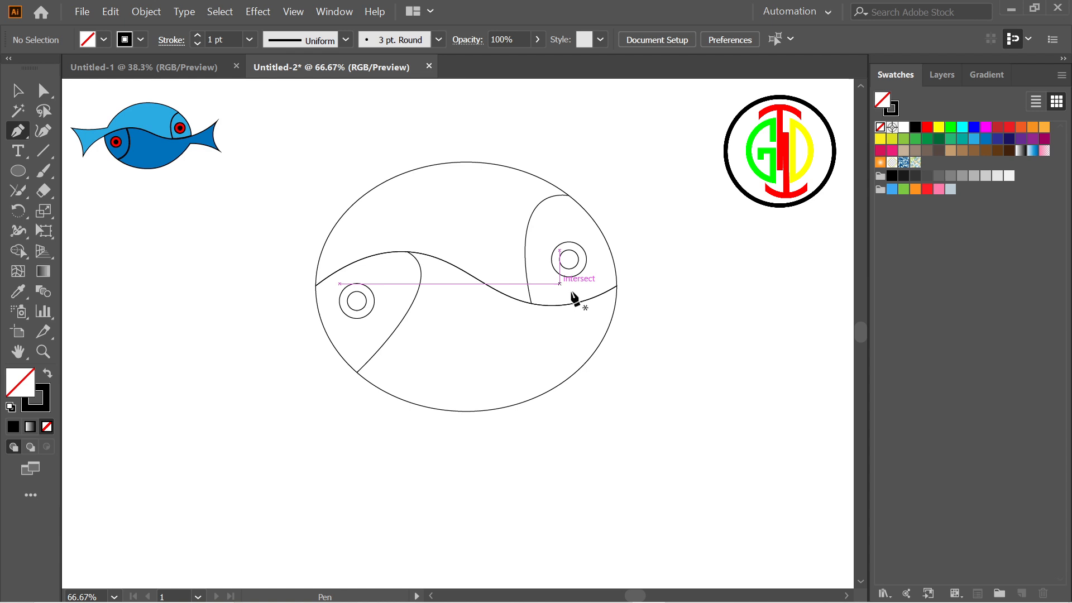
{"action": "left_click", "coordinate": [617, 286]}
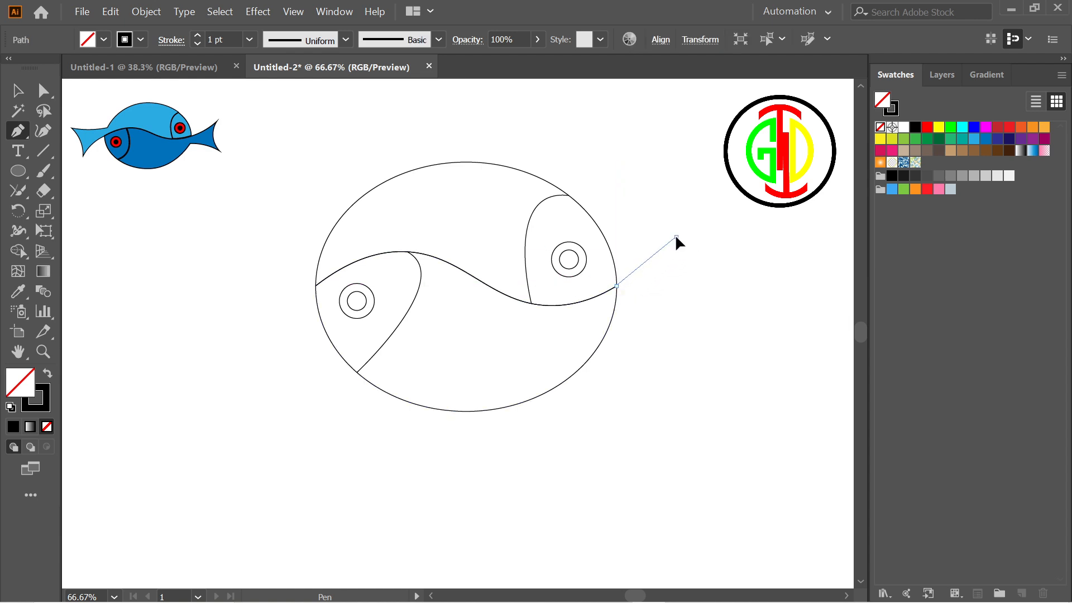
{"action": "left_click", "coordinate": [676, 237]}
{"action": "left_click", "coordinate": [690, 311]}
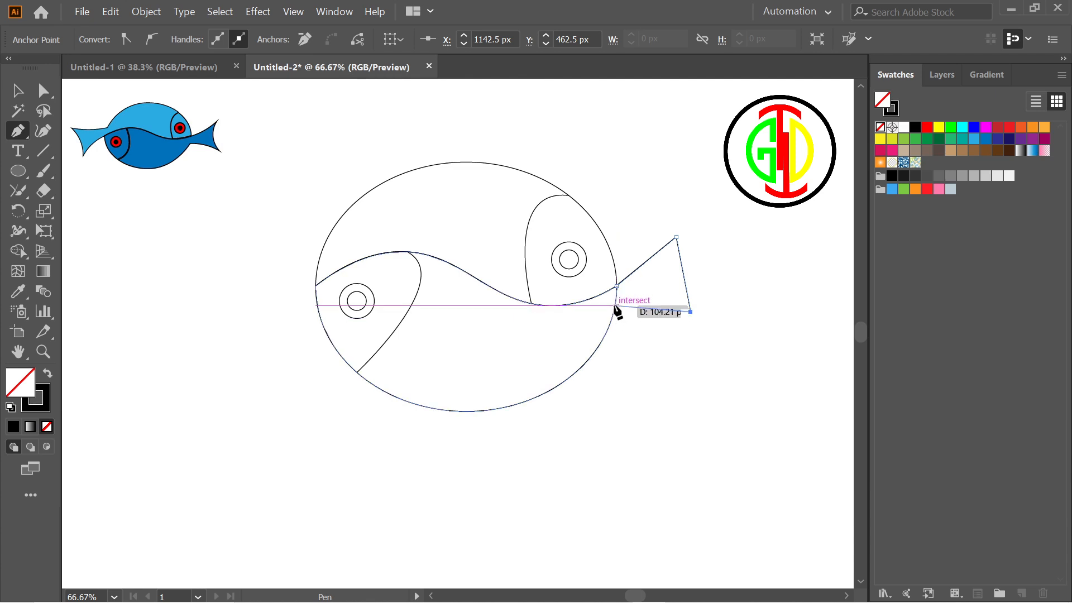
{"action": "left_click", "coordinate": [615, 306]}
{"action": "key", "text": "v"}
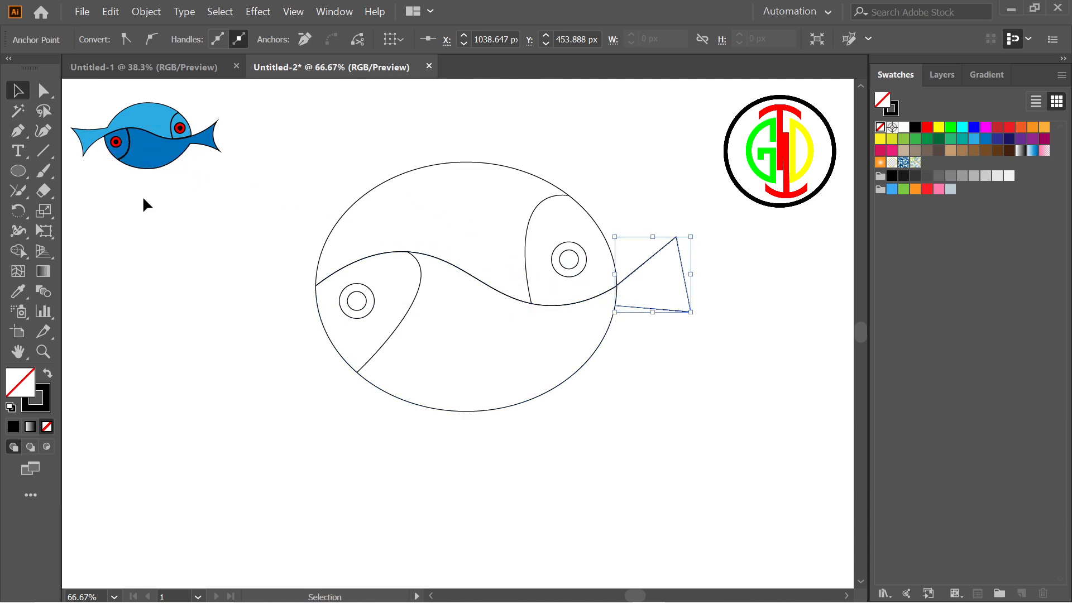
Draw the upper fish's smaller angular tail with the Pen tool on the ellipse's left edge, starting at the wave's end.
{"action": "left_click", "coordinate": [28, 132]}
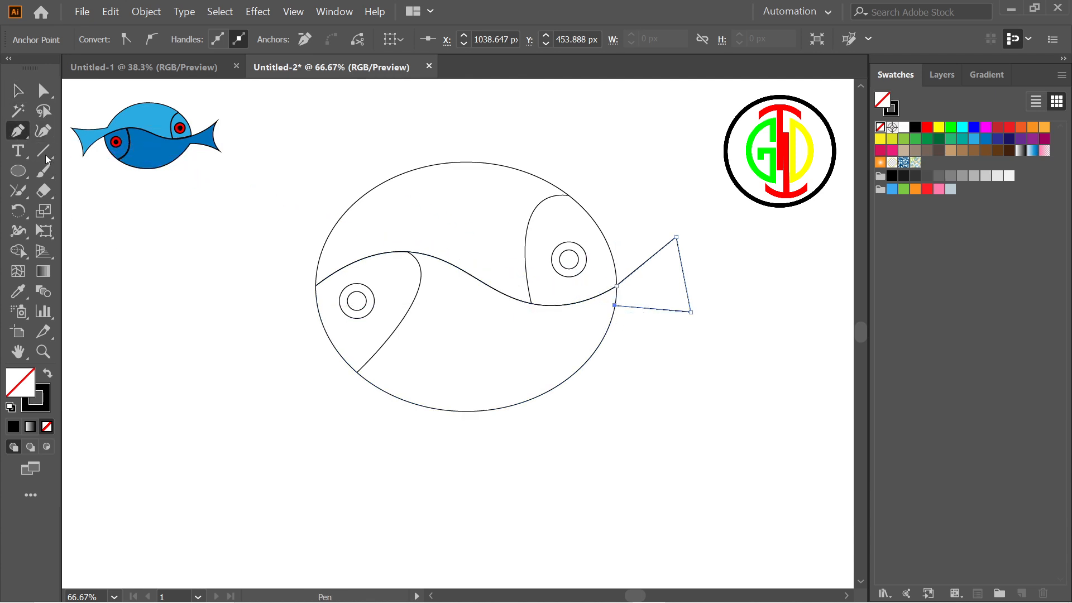
{"action": "left_click", "coordinate": [316, 286]}
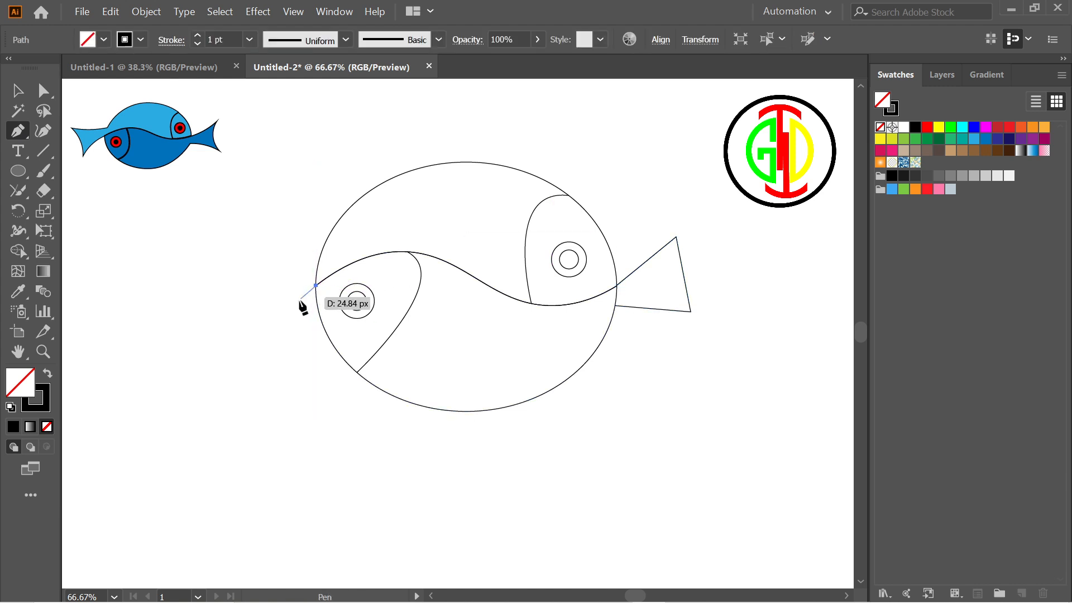
{"action": "left_click", "coordinate": [268, 327]}
{"action": "left_click", "coordinate": [248, 269]}
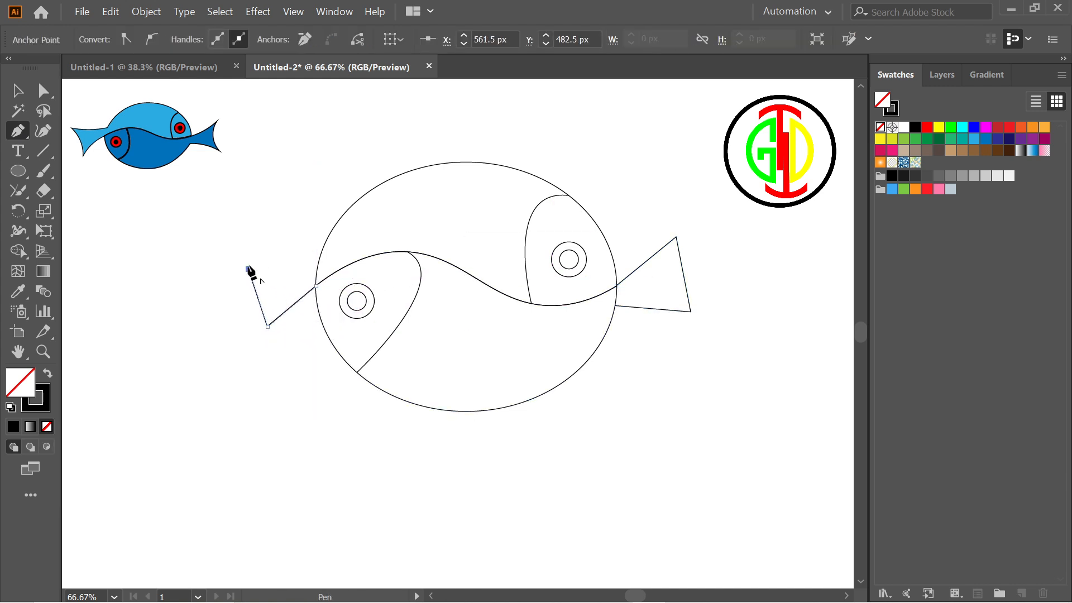
{"action": "left_click", "coordinate": [316, 276]}
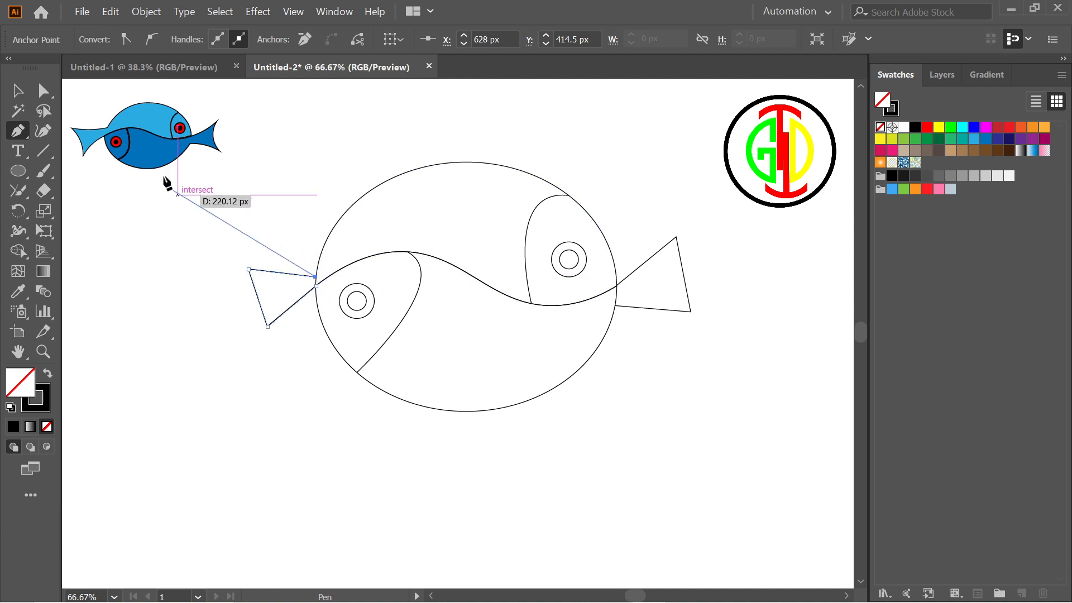
{"action": "left_click", "coordinate": [18, 91]}
{"action": "left_click", "coordinate": [368, 395]}
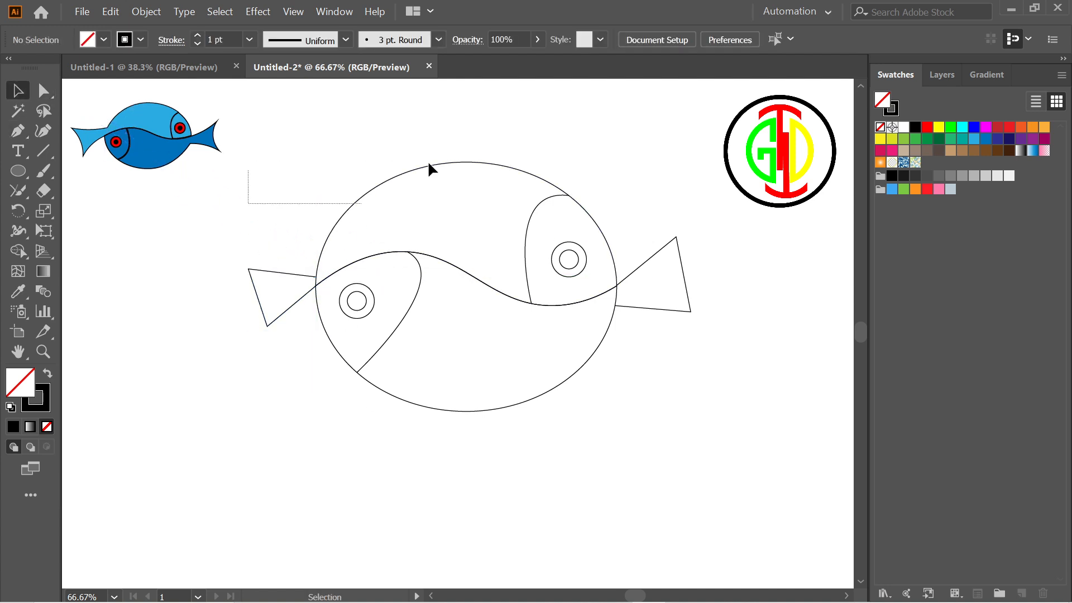
{"action": "left_click_drag", "start_coordinate": [428, 164], "coordinate": [720, 379]}
{"action": "left_click", "coordinate": [17, 251]}
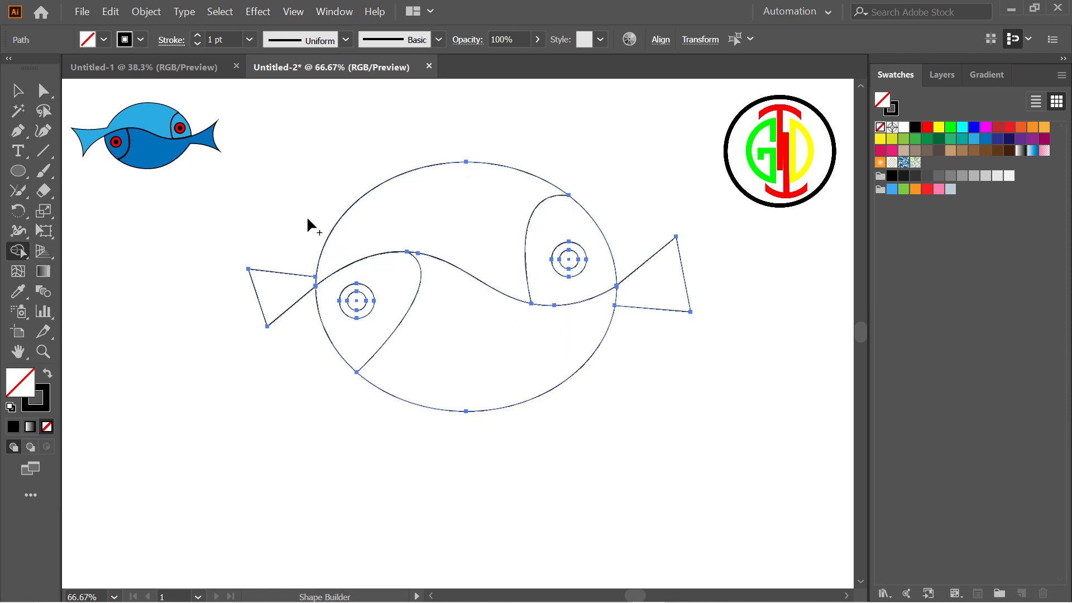
{"action": "left_click", "coordinate": [17, 91]}
{"action": "left_click", "coordinate": [251, 253]}
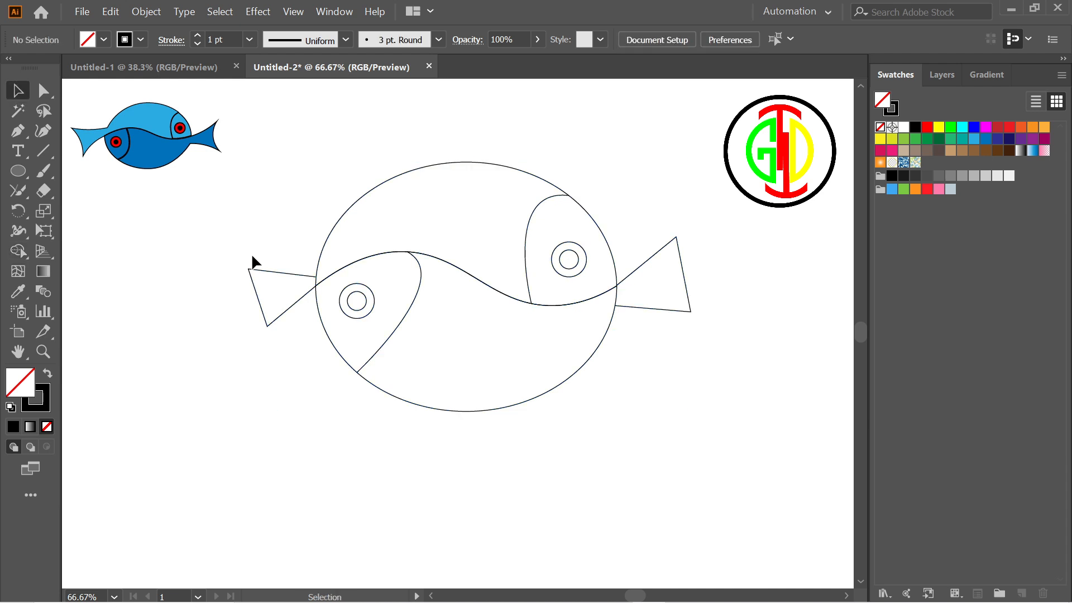
Nudge the left tail slightly toward the ellipse, and merge each tail with its adjoining fish body using Shape Builder.
{"action": "left_click", "coordinate": [265, 275]}
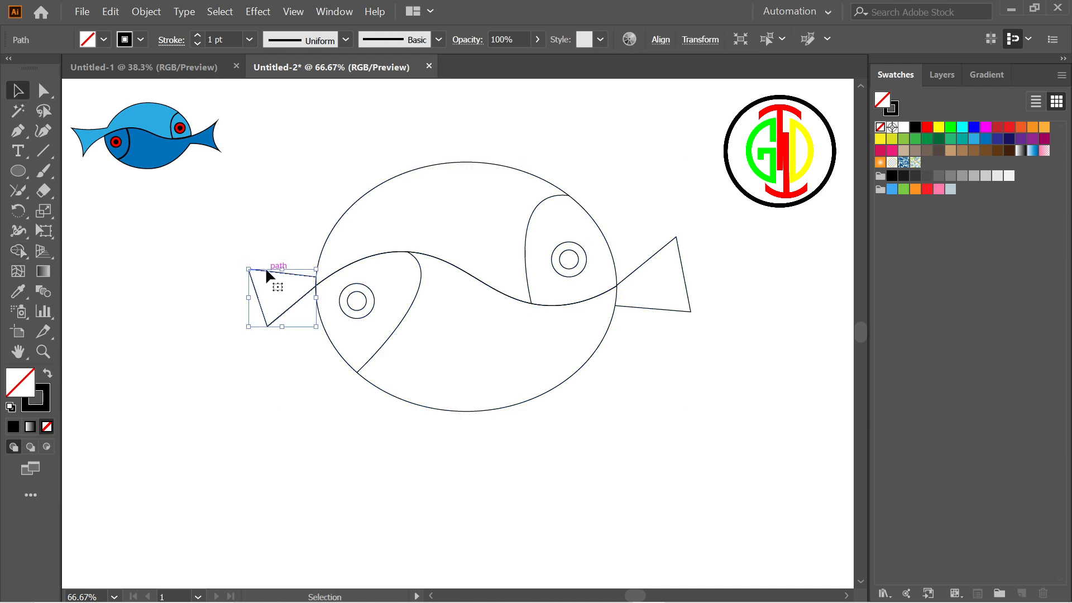
{"action": "left_click", "coordinate": [237, 206]}
{"action": "left_click_drag", "start_coordinate": [268, 182], "coordinate": [715, 435]}
{"action": "left_click", "coordinate": [18, 251]}
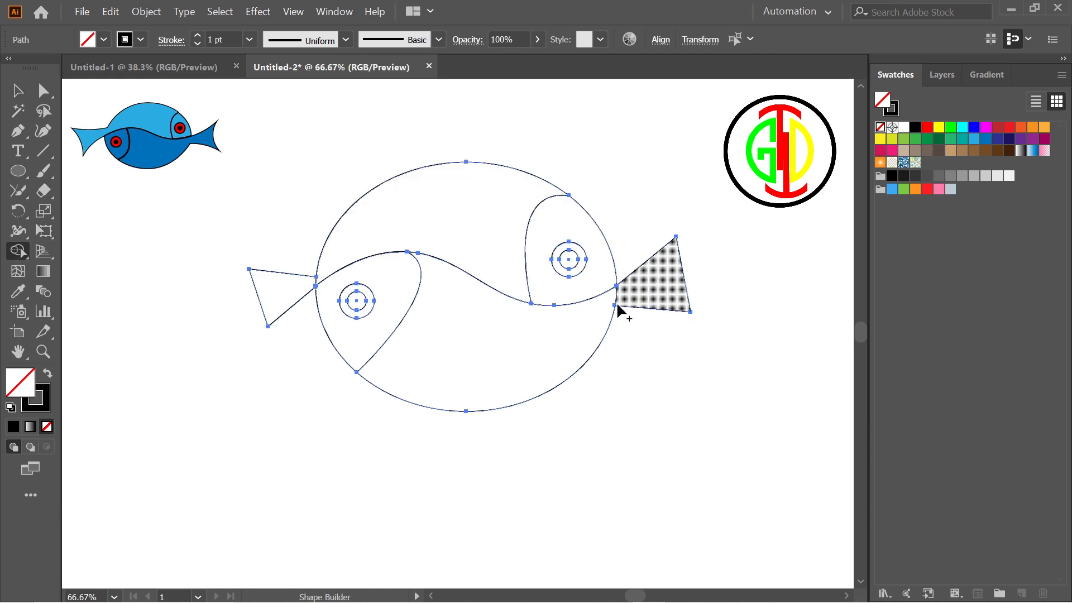
{"action": "left_click_drag", "start_coordinate": [601, 309], "coordinate": [627, 295]}
{"action": "left_click_drag", "start_coordinate": [336, 269], "coordinate": [305, 282]}
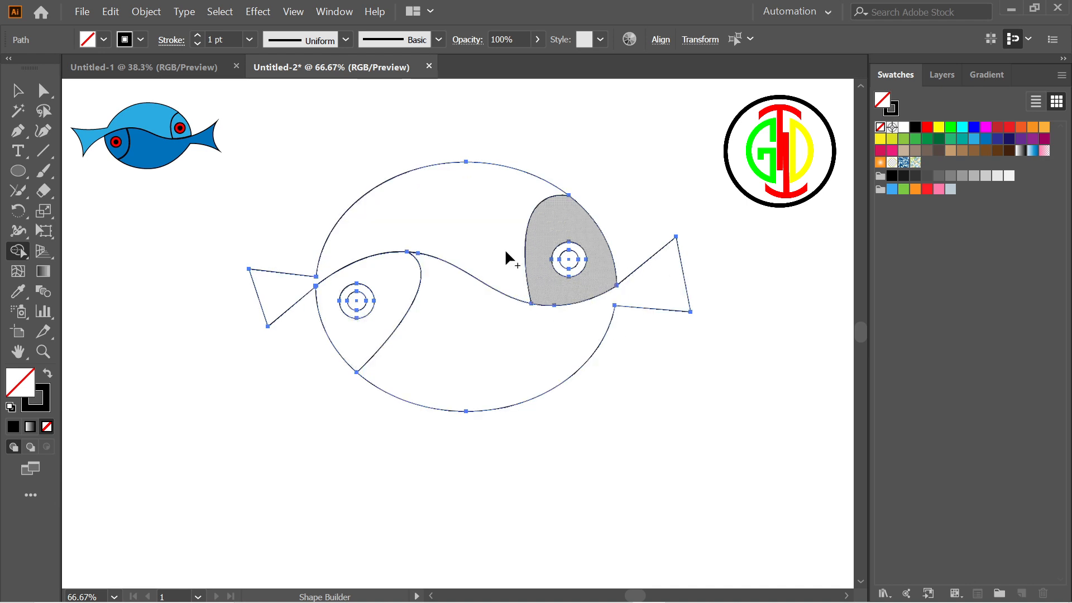
Fill the upper fish's body, tail and head with light blue using Shape Builder.
{"action": "scroll", "coordinate": [486, 326], "scroll_direction": "up", "scroll_amount": 2}
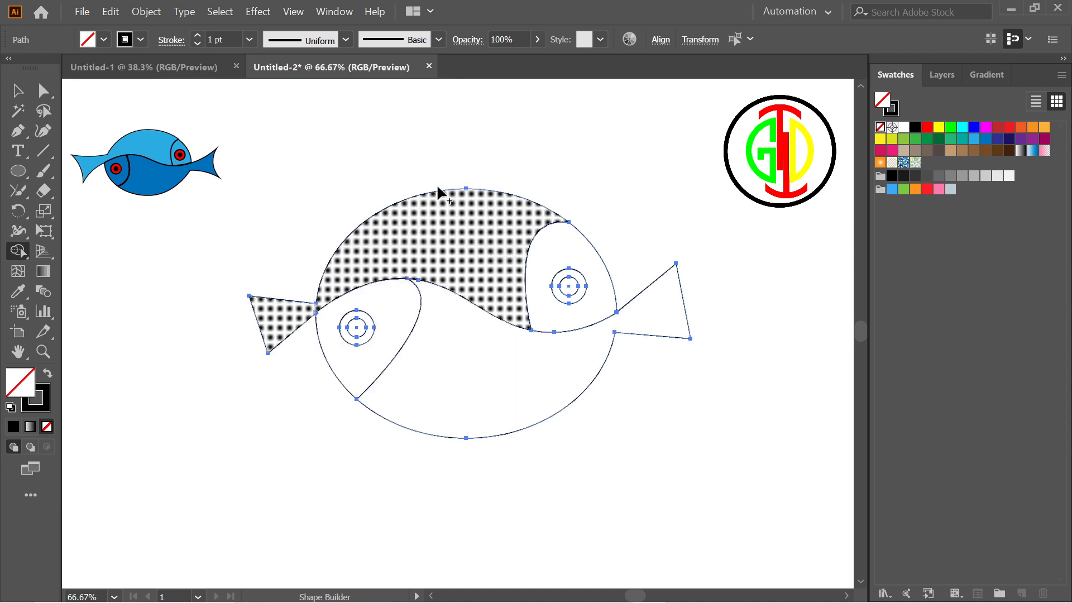
{"action": "left_click", "coordinate": [973, 140]}
{"action": "left_click", "coordinate": [455, 268]}
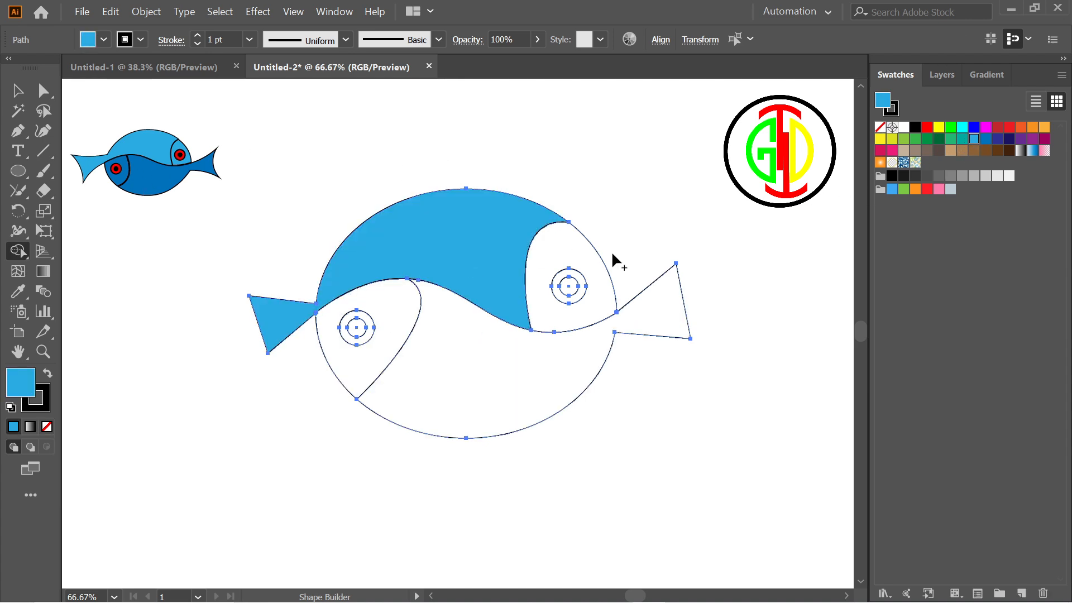
{"action": "left_click", "coordinate": [572, 267]}
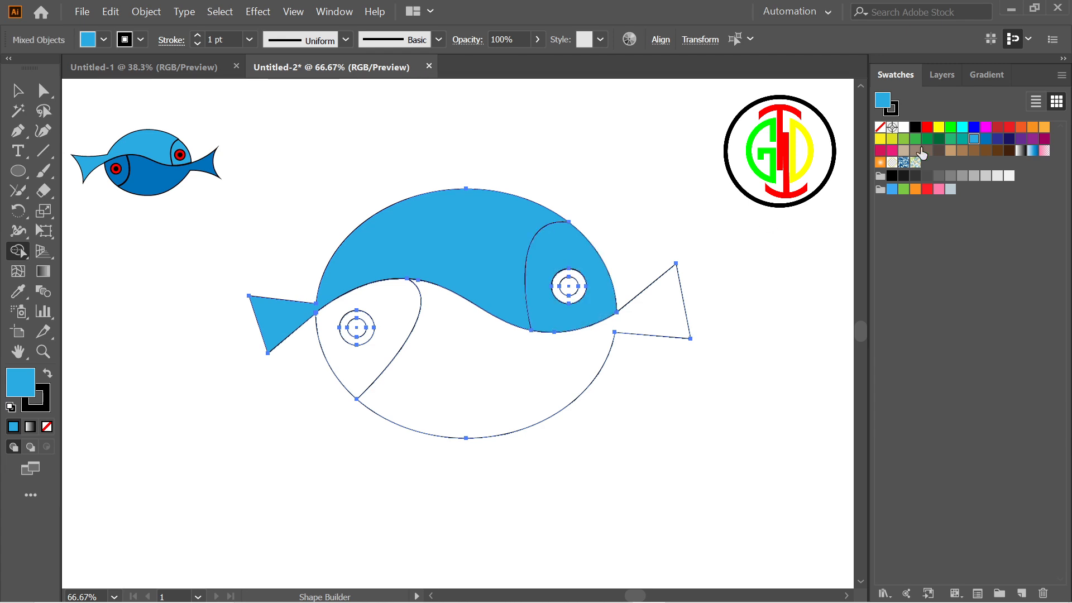
Fill the lower fish's body, tail and head with darker blue using Shape Builder.
{"action": "left_click", "coordinate": [986, 141]}
{"action": "left_click", "coordinate": [546, 369]}
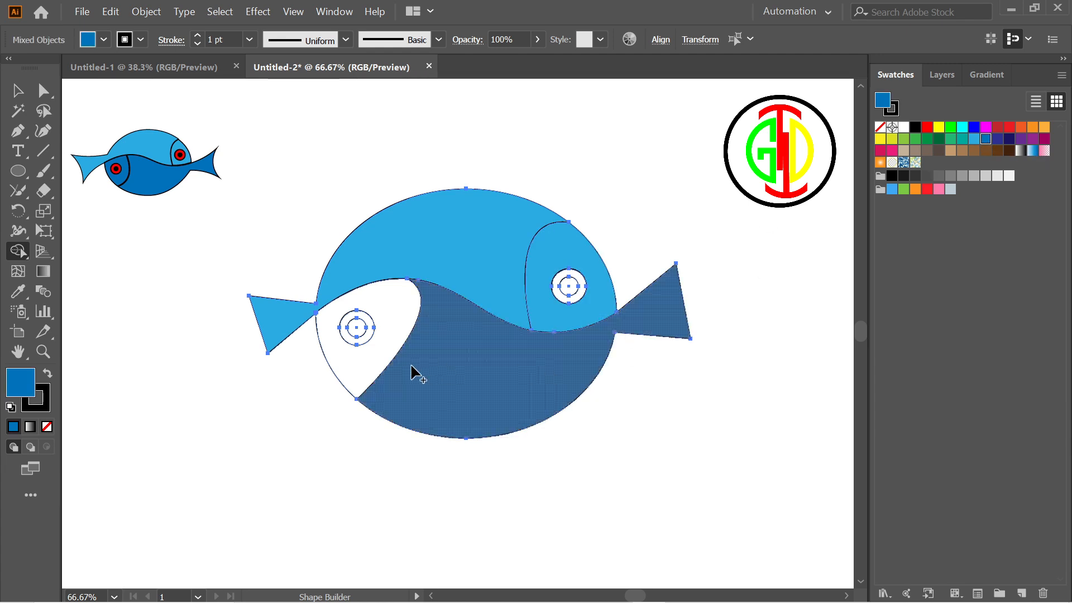
{"action": "left_click", "coordinate": [387, 337]}
Fill the outer rings of both eyes with red and their inner circles with black using Shape Builder.
{"action": "left_click", "coordinate": [927, 127]}
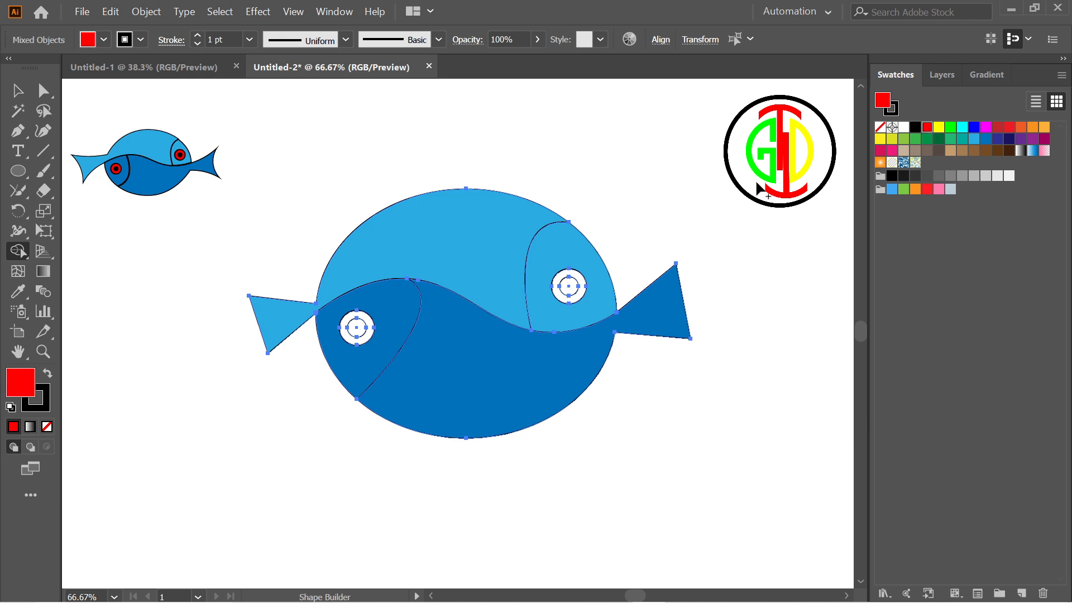
{"action": "left_click", "coordinate": [582, 291]}
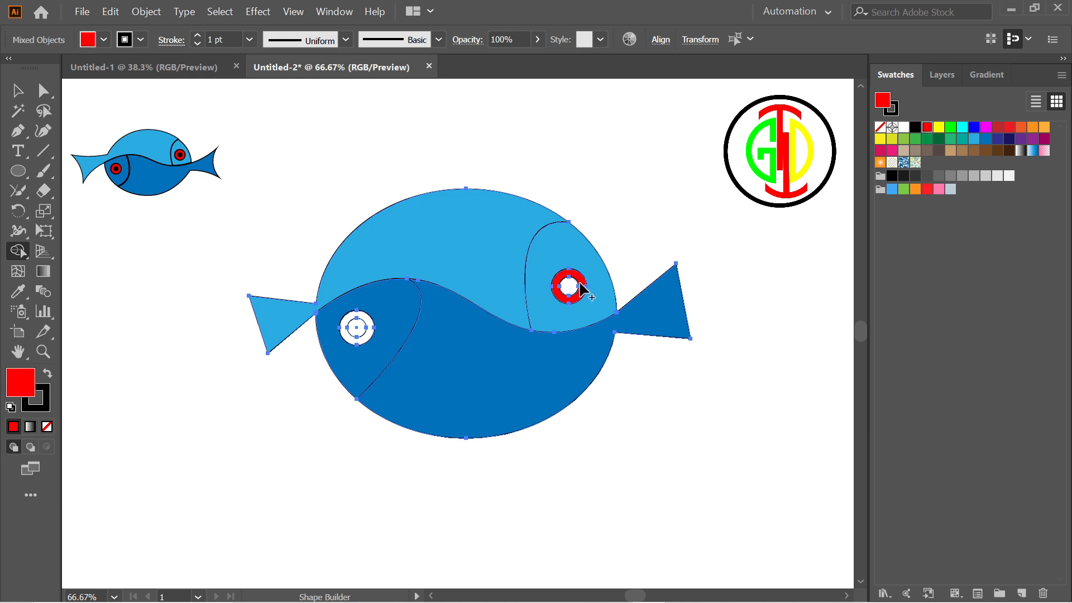
{"action": "left_click", "coordinate": [371, 320]}
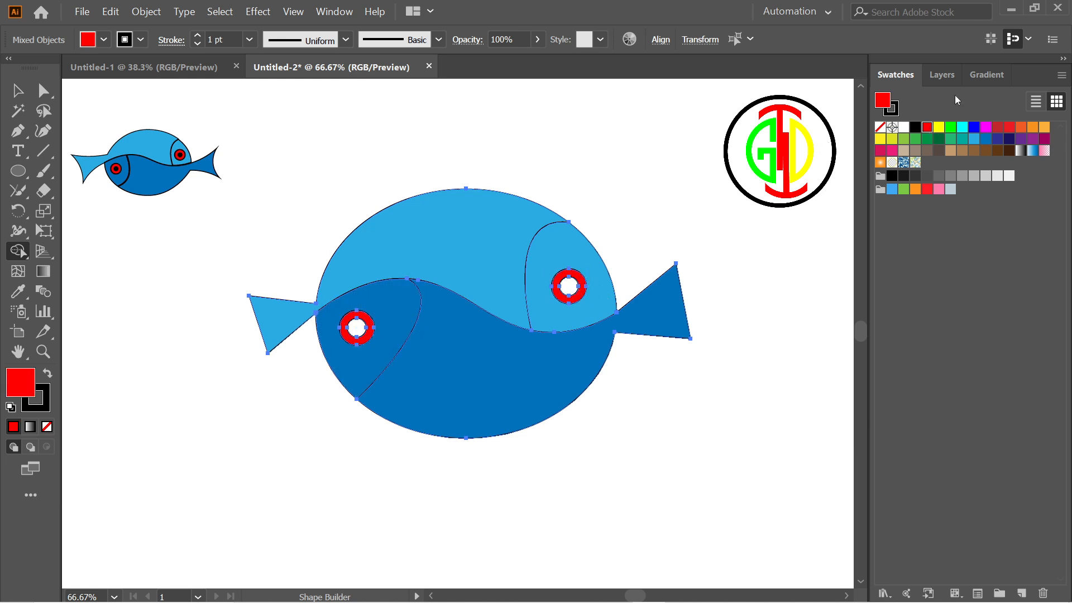
{"action": "left_click", "coordinate": [916, 128]}
{"action": "left_click", "coordinate": [569, 287]}
{"action": "left_click", "coordinate": [358, 329]}
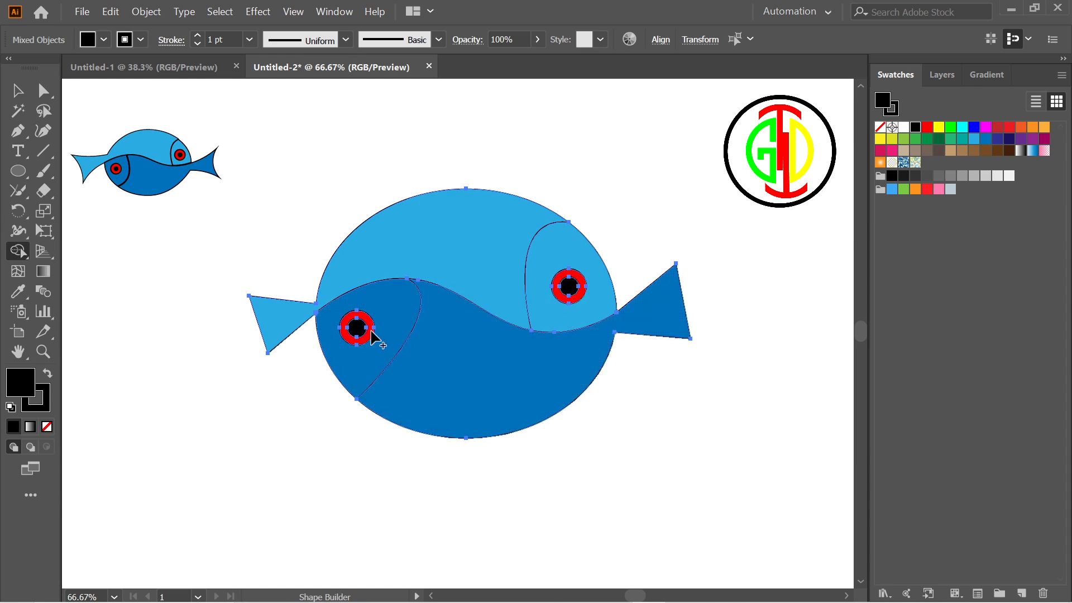
Select the whole coloured two-fish logo and scale it down slightly about its centre.
{"action": "left_click", "coordinate": [17, 95]}
{"action": "left_click", "coordinate": [362, 180]}
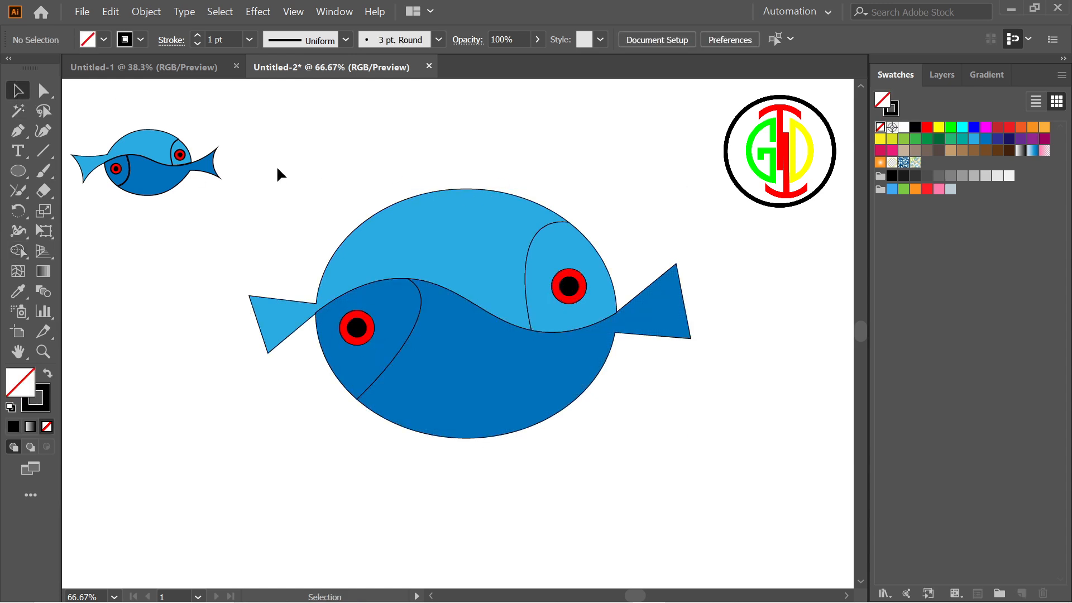
{"action": "left_click_drag", "start_coordinate": [278, 168], "coordinate": [682, 426]}
{"action": "left_click", "coordinate": [636, 229]}
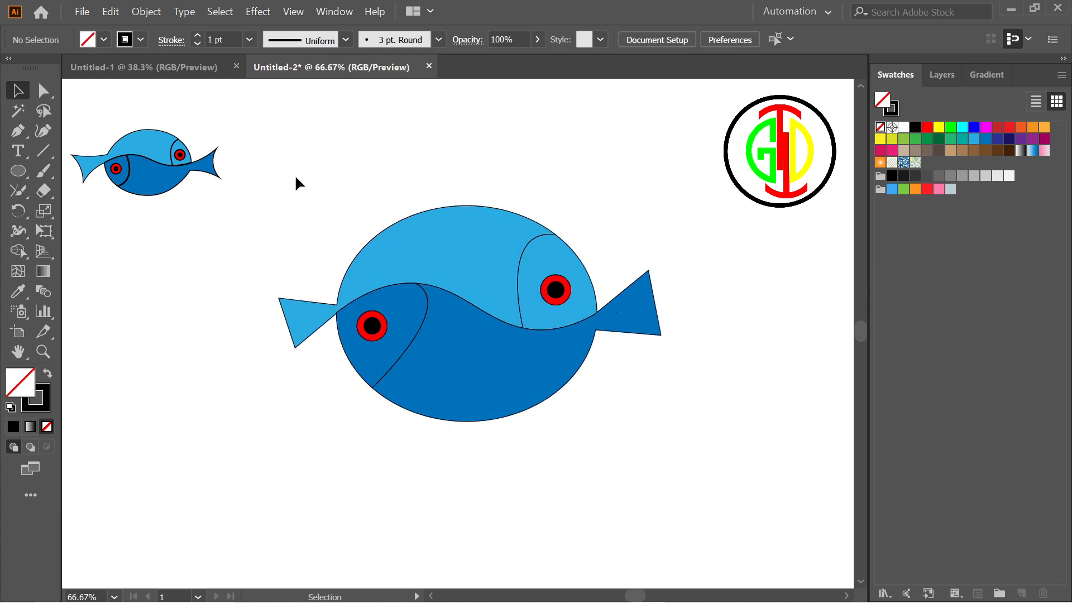
Set the stroke weight of the entire two-fish logo to 6 pt and deselect it.
{"action": "left_click_drag", "start_coordinate": [296, 183], "coordinate": [673, 404]}
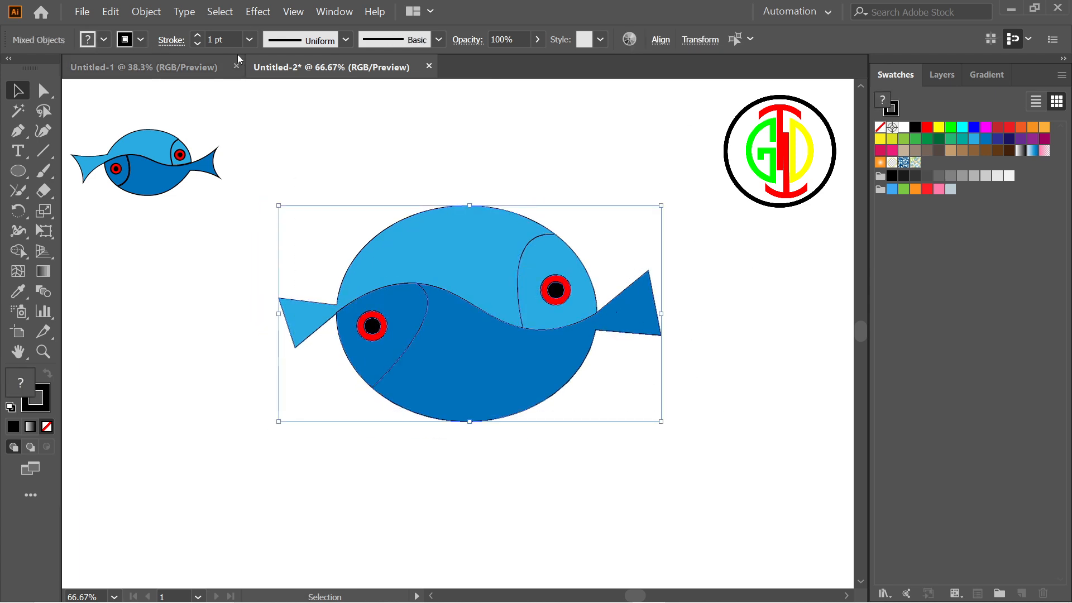
{"action": "left_click", "coordinate": [197, 36]}
{"action": "left_click", "coordinate": [198, 35]}
{"action": "left_click", "coordinate": [198, 36]}
{"action": "left_click", "coordinate": [197, 35]}
{"action": "left_click", "coordinate": [197, 36]}
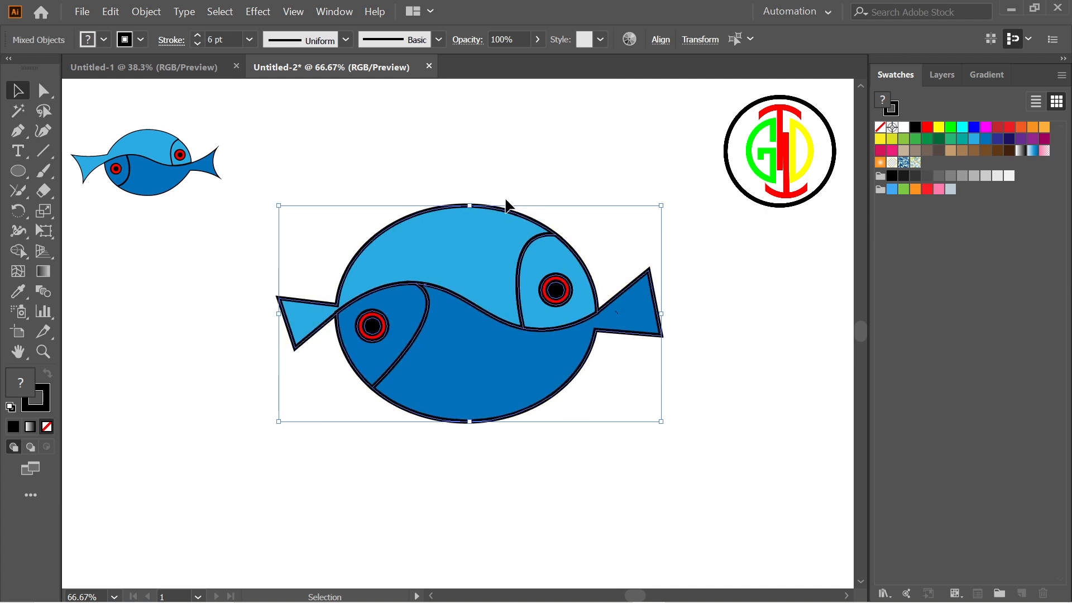
{"action": "left_click", "coordinate": [717, 248]}
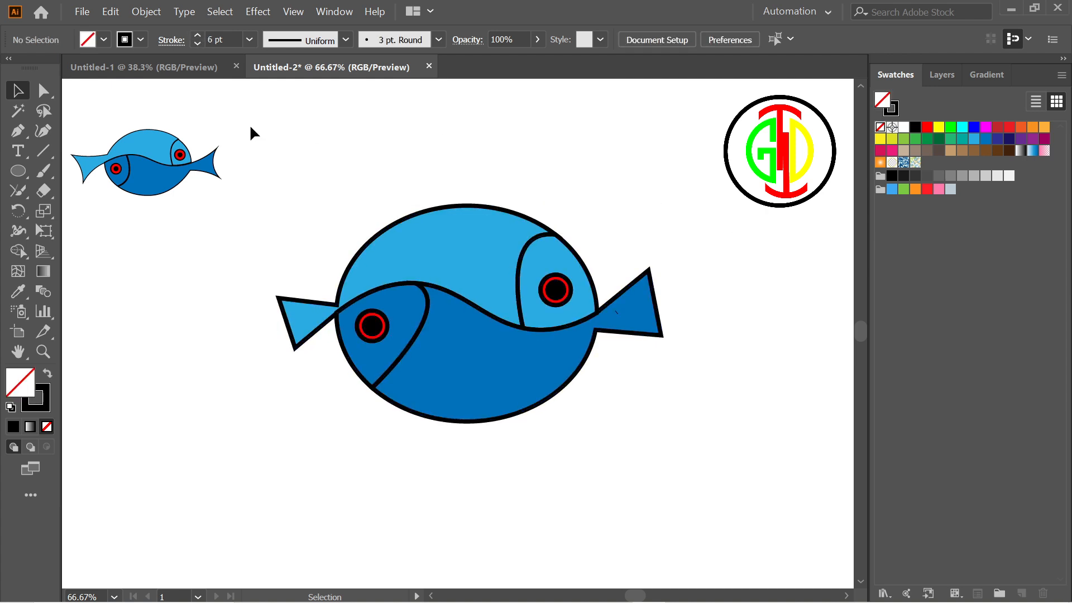